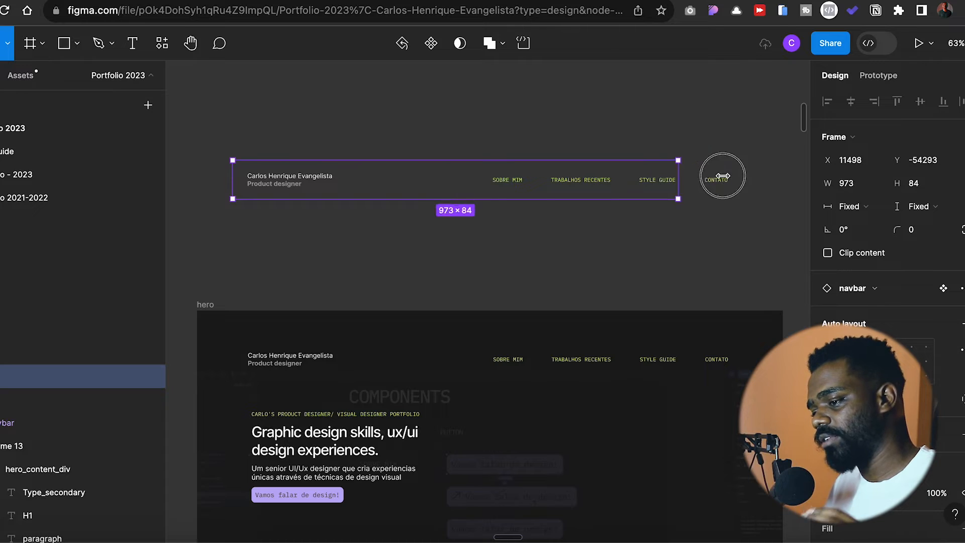
# - Return the navbar's width to hug contents
pyautogui.doubleClick(702, 199)
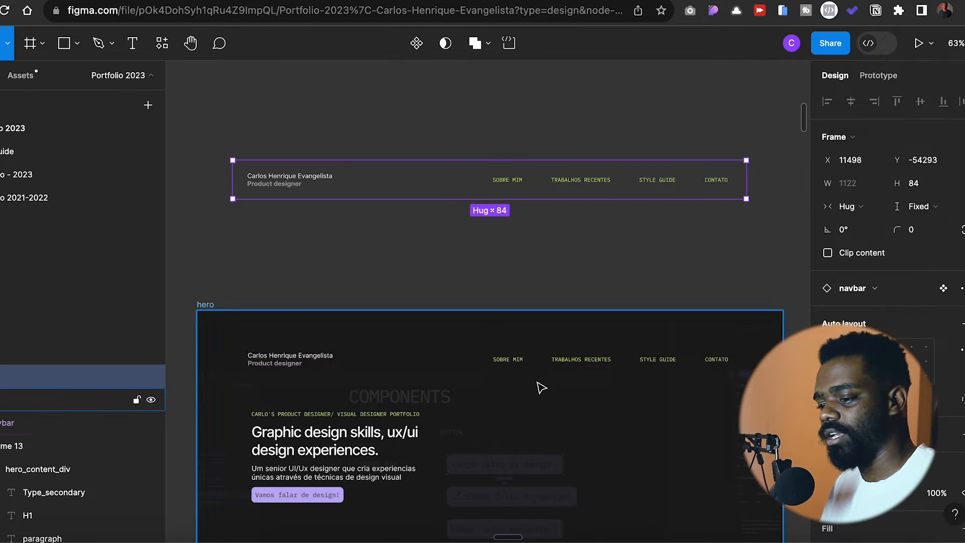
pyautogui.scroll(5, 626, 223)
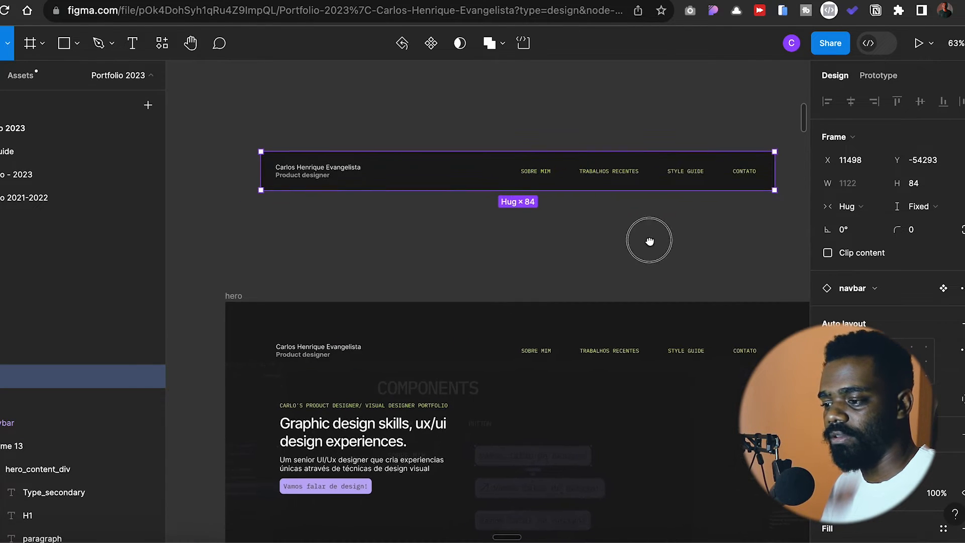
pyautogui.scroll(-4, 547, 217)
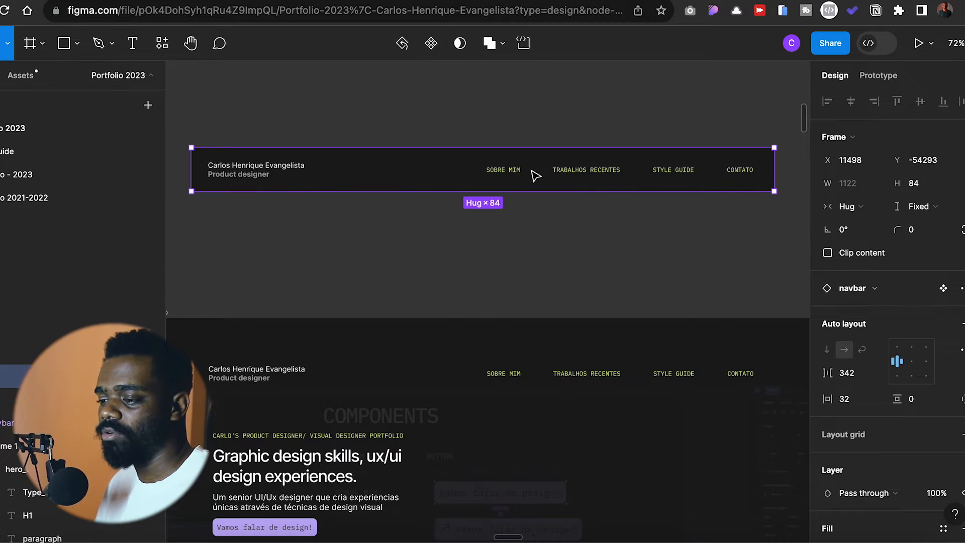
# - Try narrowing the navbar by its right edge, and undo the resize
pyautogui.moveTo(774, 172); pyautogui.dragTo(578, 186)
pyautogui.scroll(-2, 601, 185)
pyautogui.hotkey('ctrl', 'z')
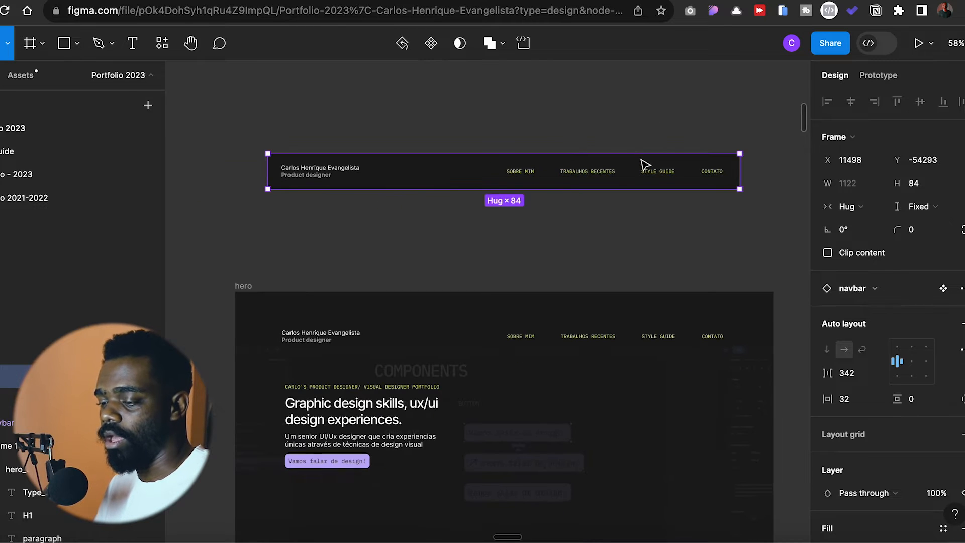
# - Move the navbar above the hero to X 11499, Y -54281, and detach it from its component
pyautogui.scroll(-1, 625, 239)
pyautogui.hscroll(1, 625, 239)
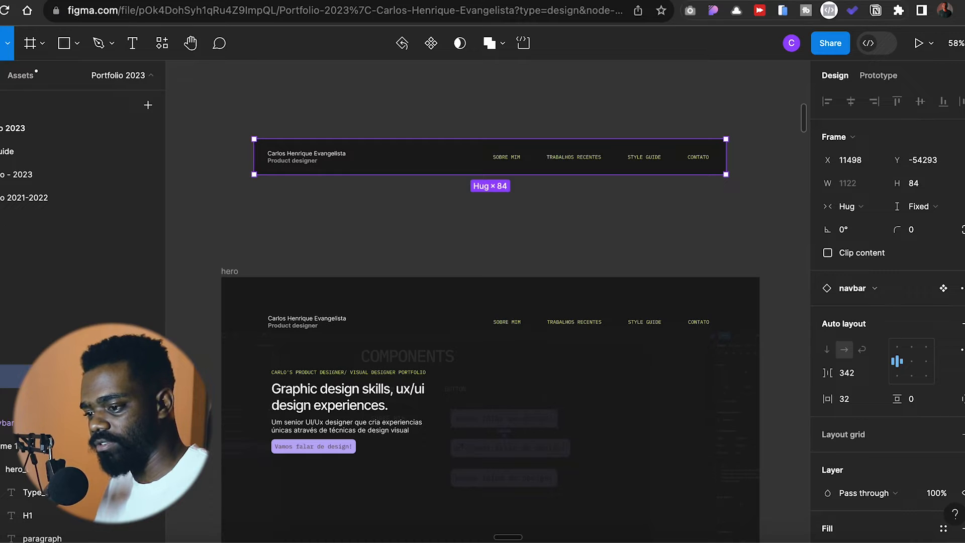
pyautogui.moveTo(487, 95); pyautogui.dragTo(618, 174)
pyautogui.click(624, 170)
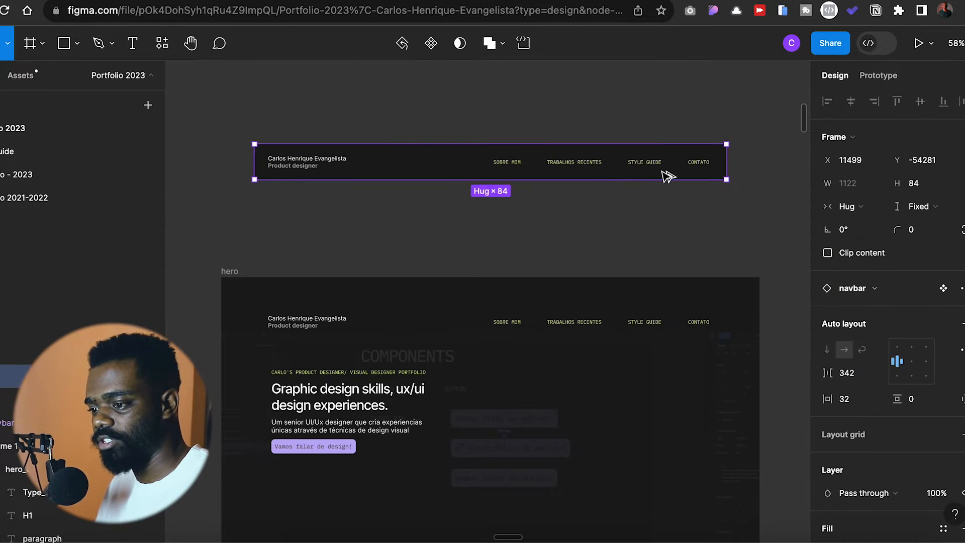
pyautogui.scroll(3, 636, 231)
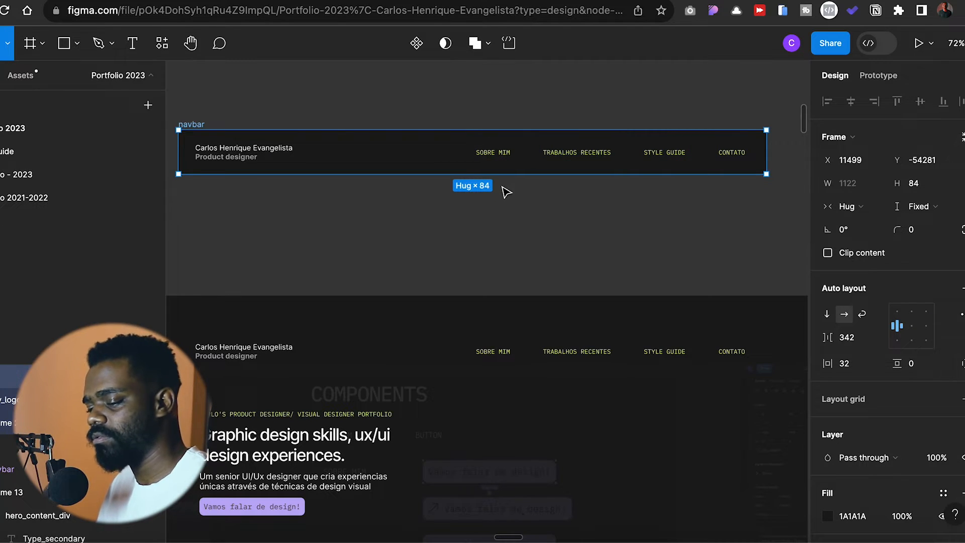
# - Set the width of the logo text and the links frame inside the navbar to fill container
pyautogui.press('Return')
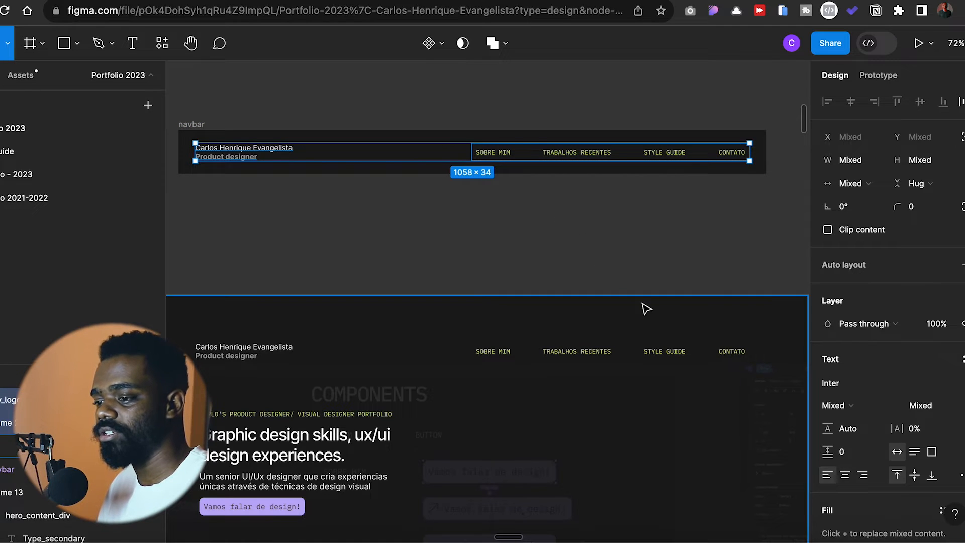
pyautogui.hotkey('ctrl', 'alt', 'k')
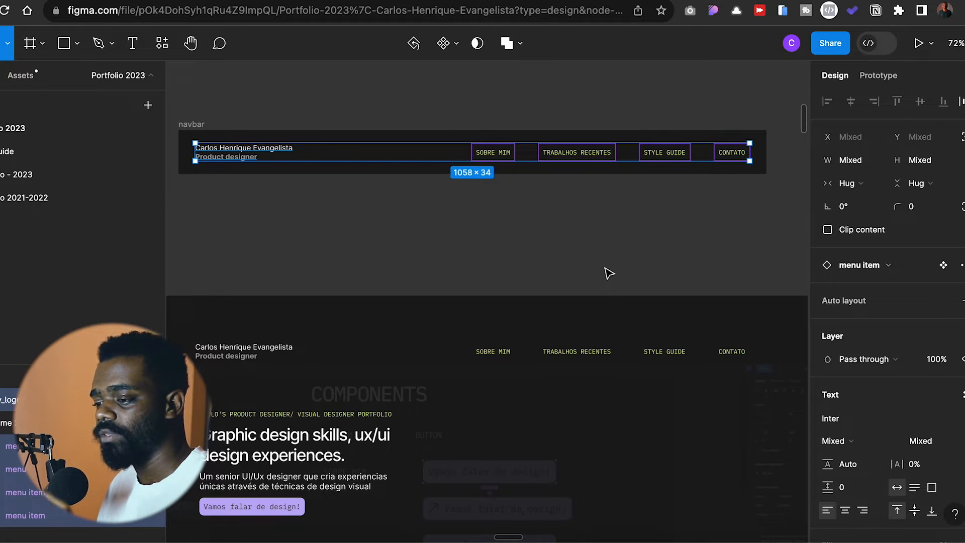
pyautogui.press('Return')
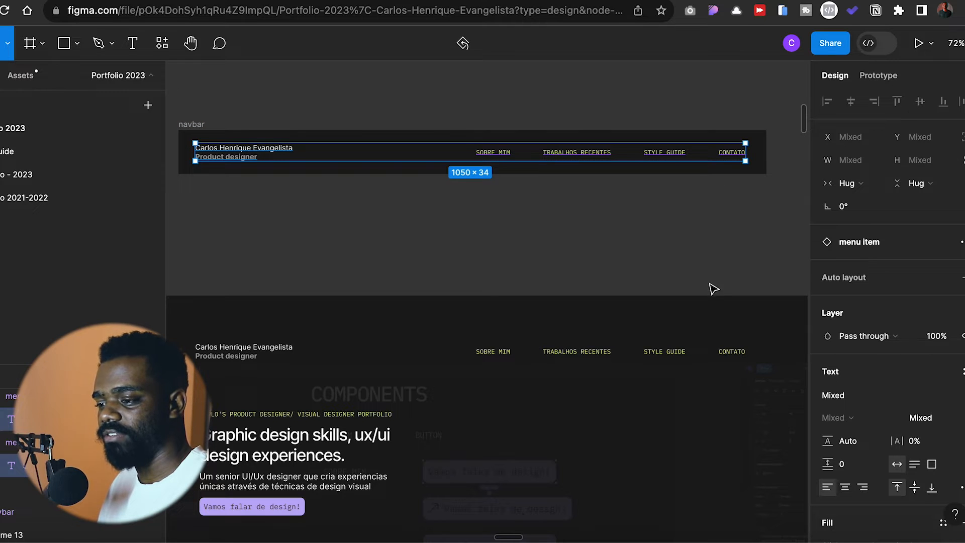
pyautogui.press('\\')
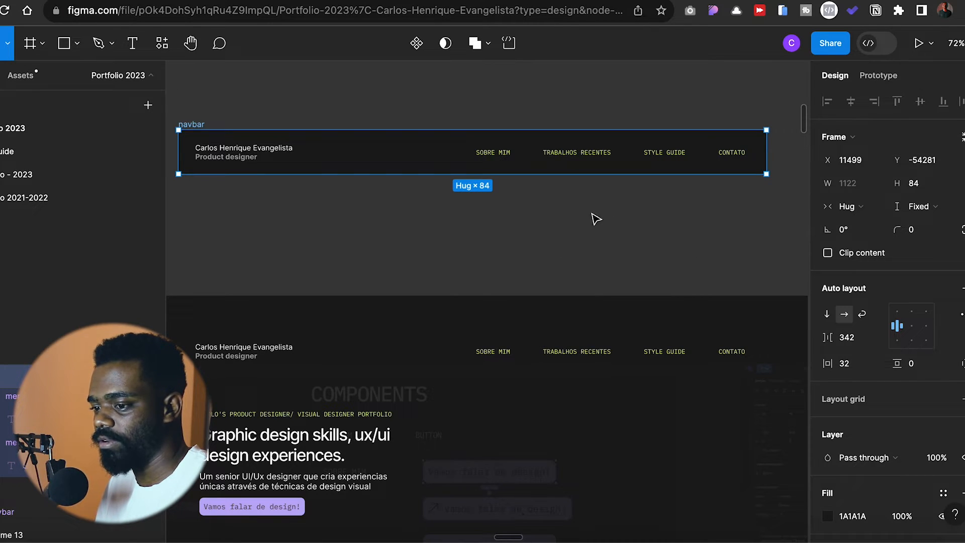
pyautogui.press('Return')
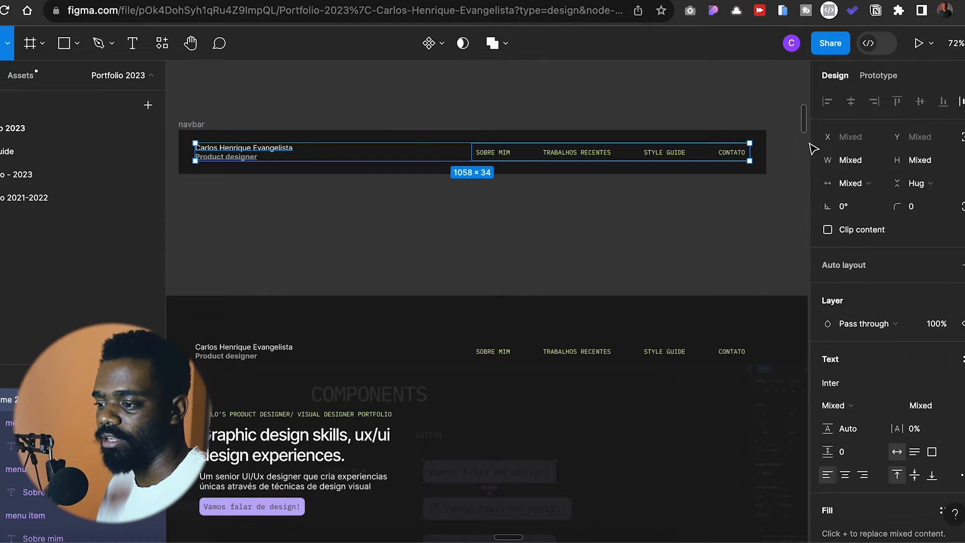
pyautogui.click(867, 194)
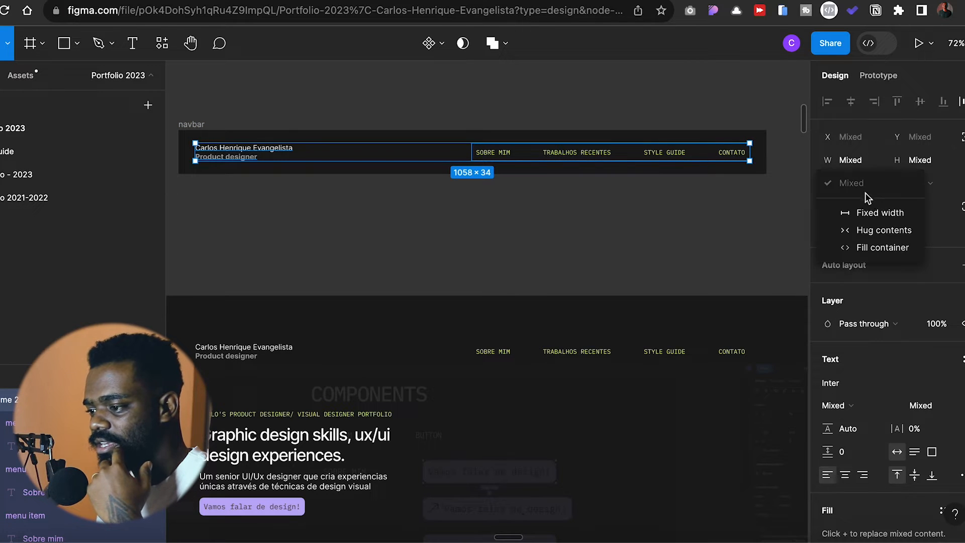
pyautogui.click(883, 248)
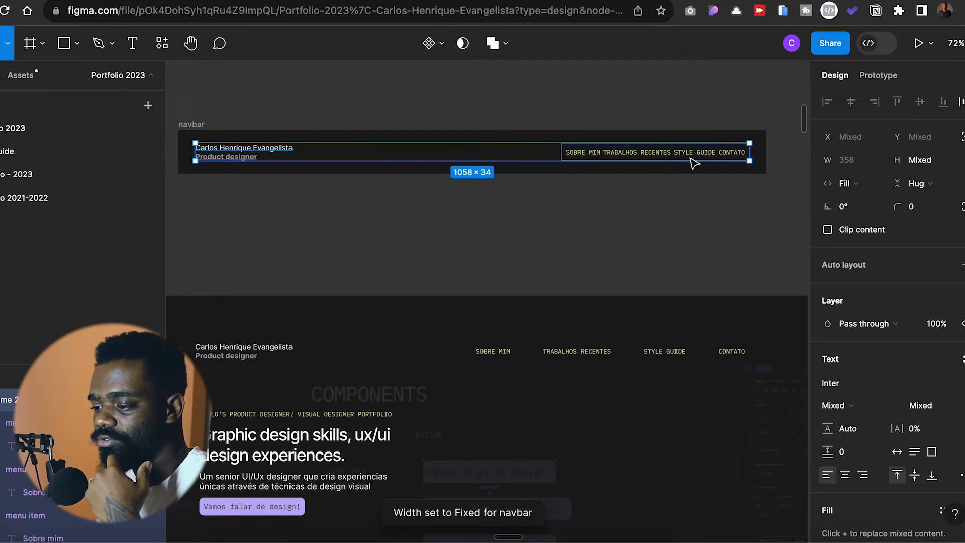
pyautogui.click(749, 224)
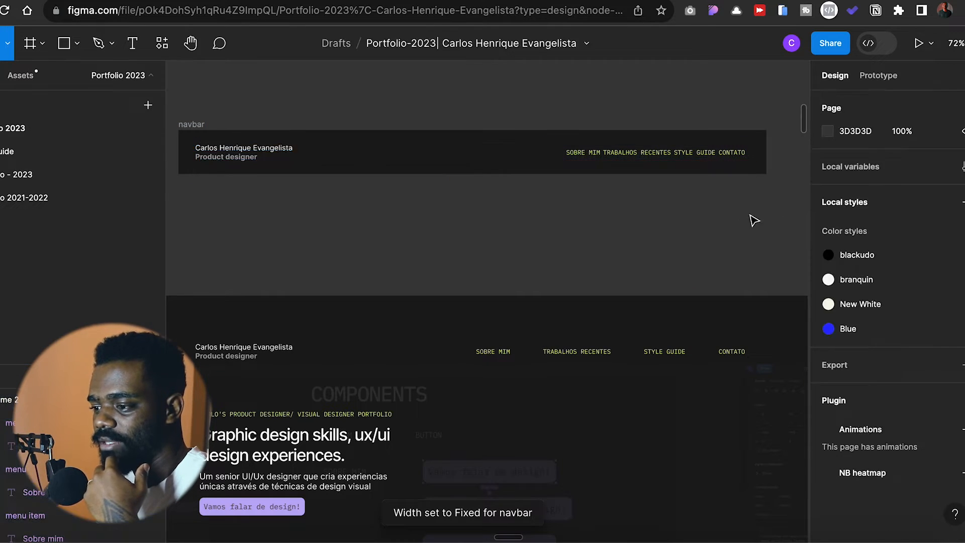
# - Rename the frame holding the navbar's menu items as div-links
pyautogui.click(726, 158)
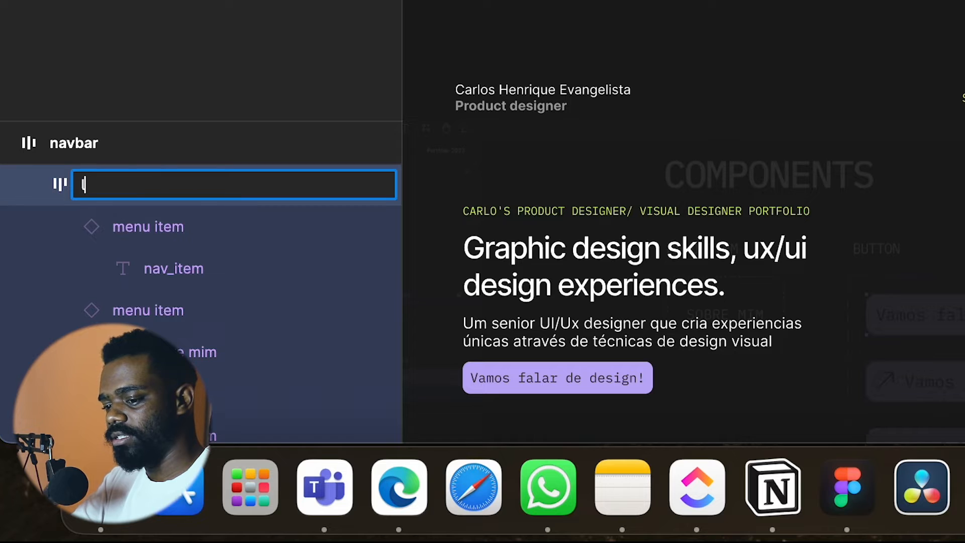
pyautogui.write('inks')
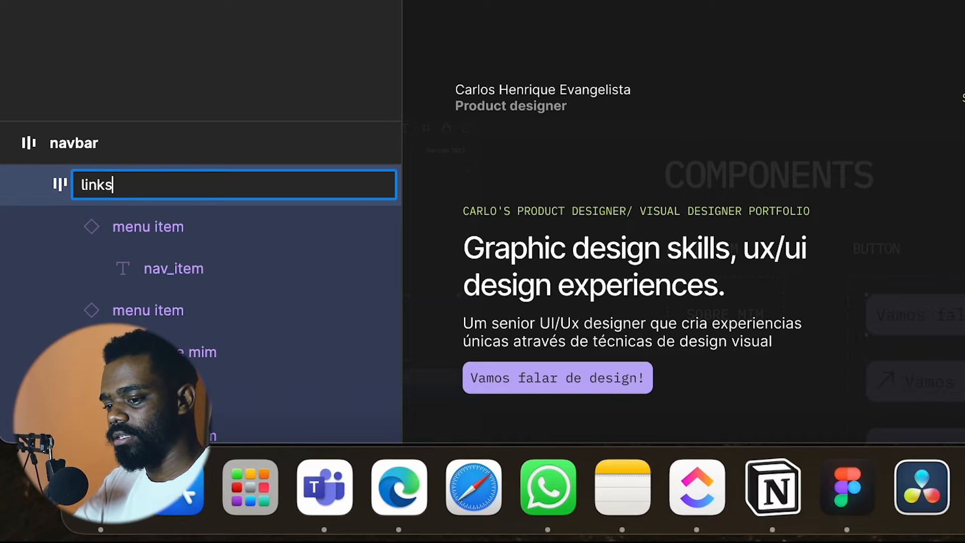
pyautogui.write('div-')
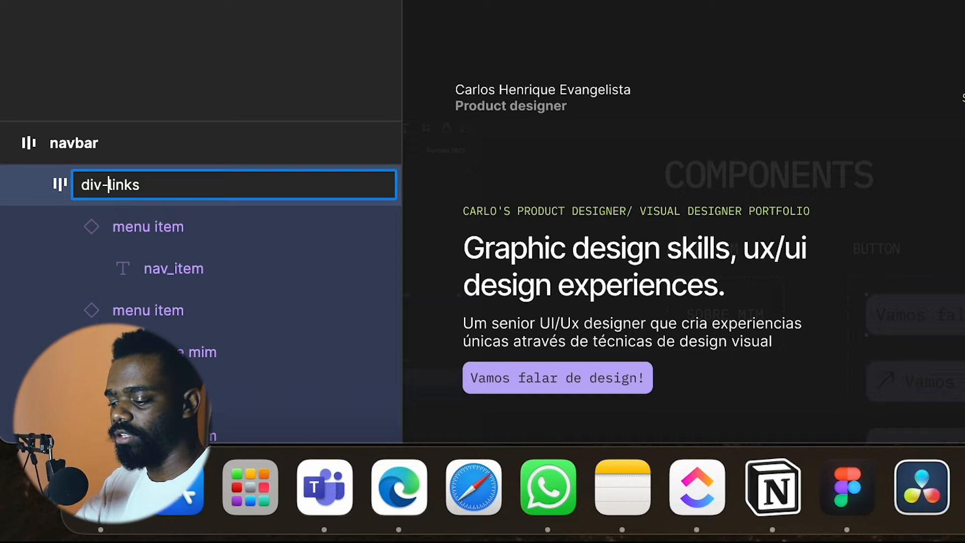
pyautogui.press('Return')
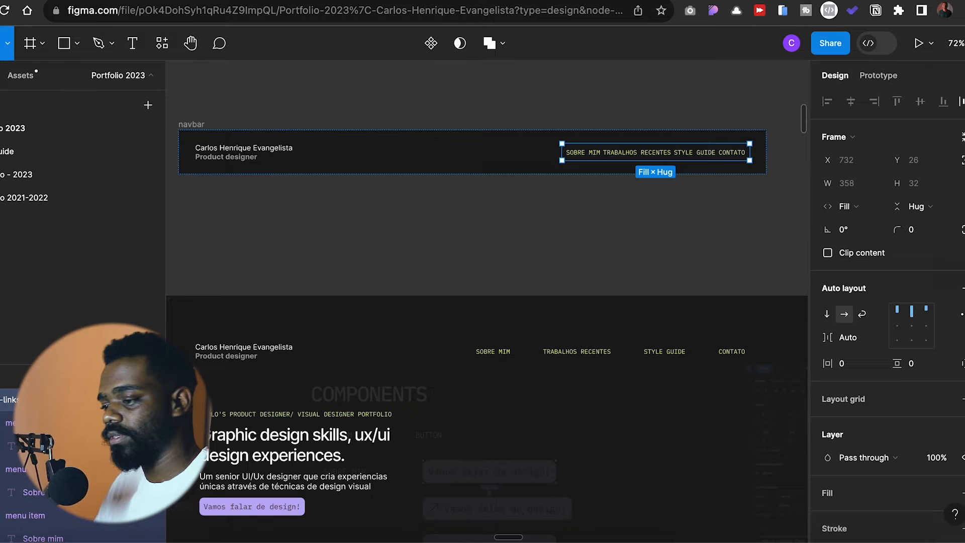
# - Try the fill container width on the four menu items, and set them back to hug contents
pyautogui.press('Return')
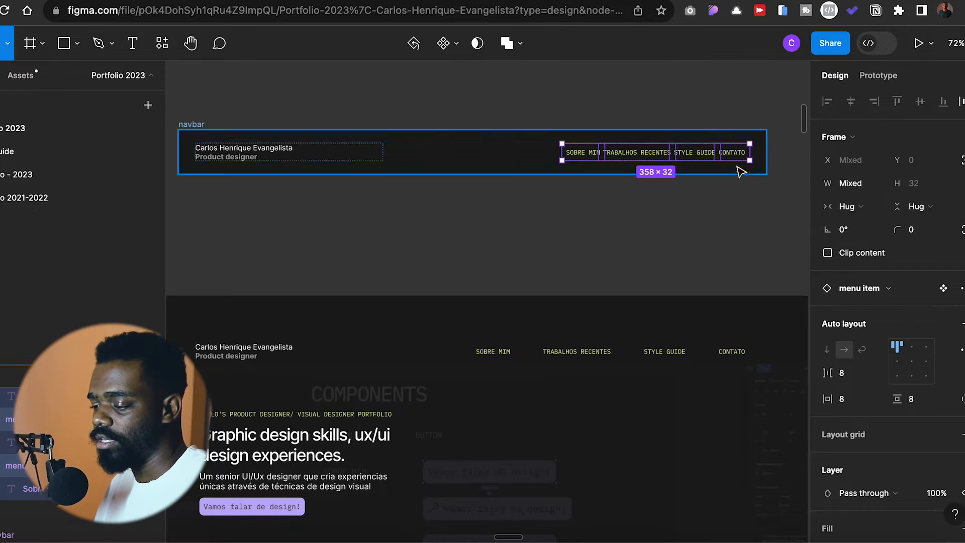
pyautogui.click(866, 214)
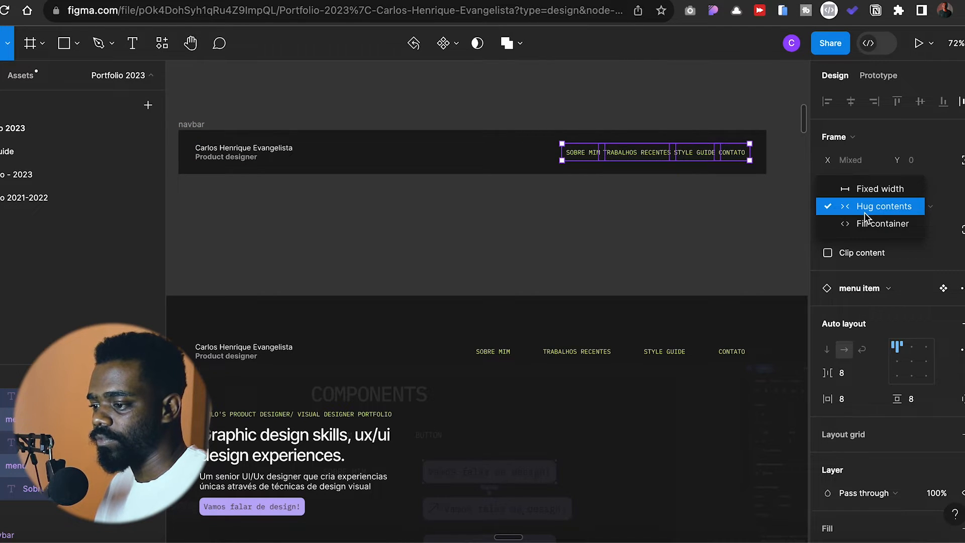
pyautogui.click(870, 221)
pyautogui.click(862, 208)
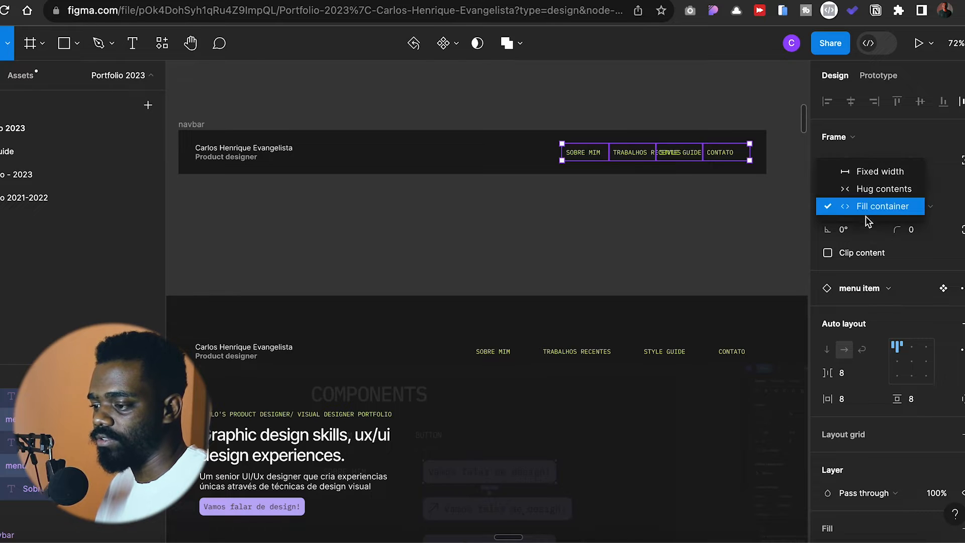
pyautogui.click(871, 195)
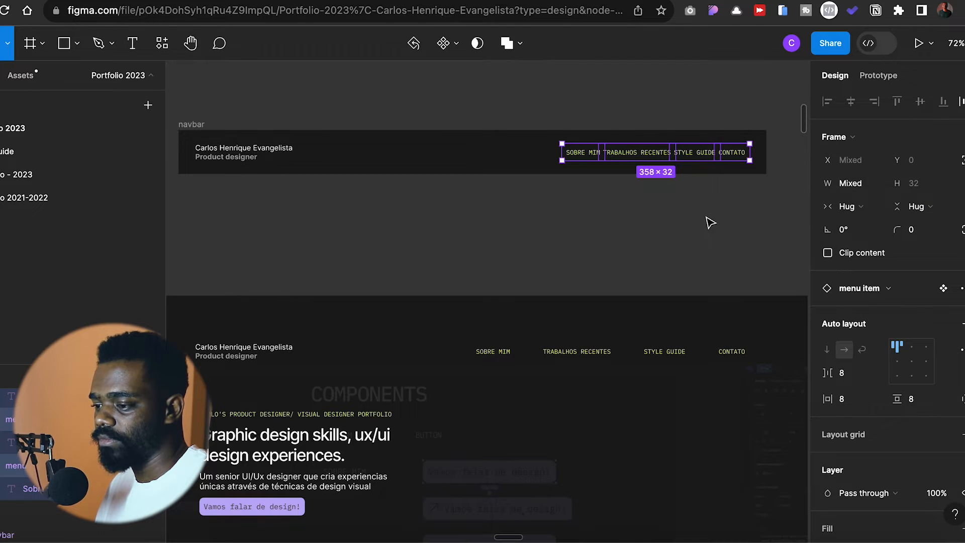
pyautogui.click(690, 190)
# - Centre the div-links content vertically and set the spacing between its items to 8
pyautogui.click(707, 157)
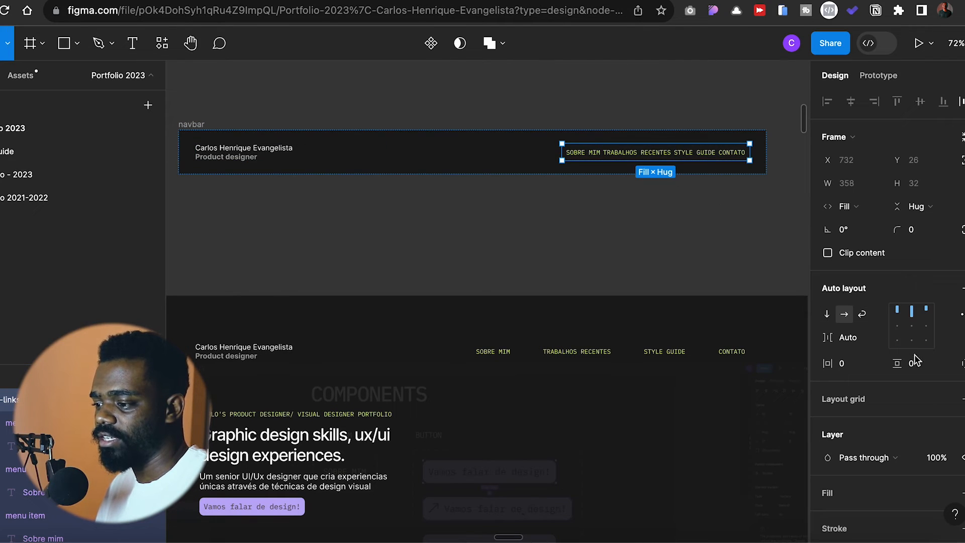
pyautogui.click(908, 328)
pyautogui.click(852, 337)
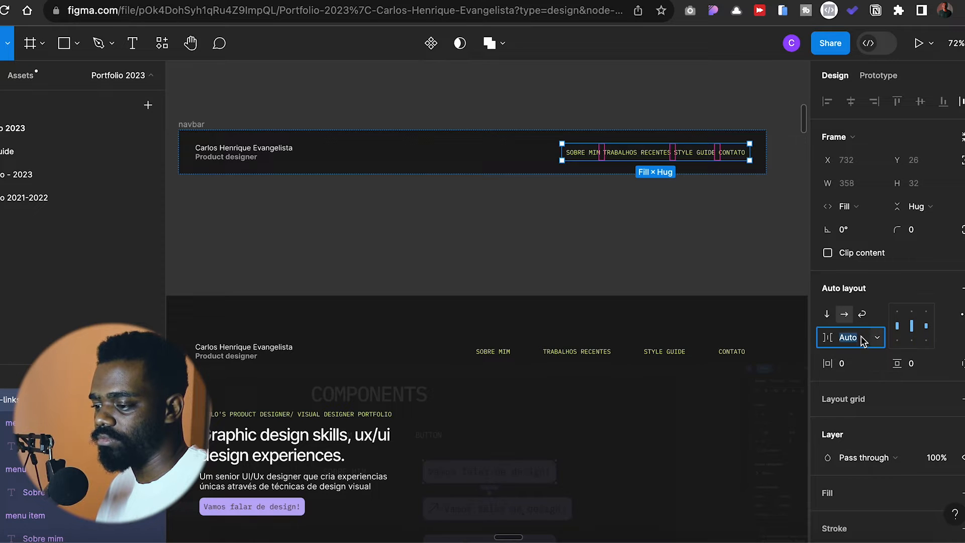
pyautogui.write('8')
pyautogui.press('Return')
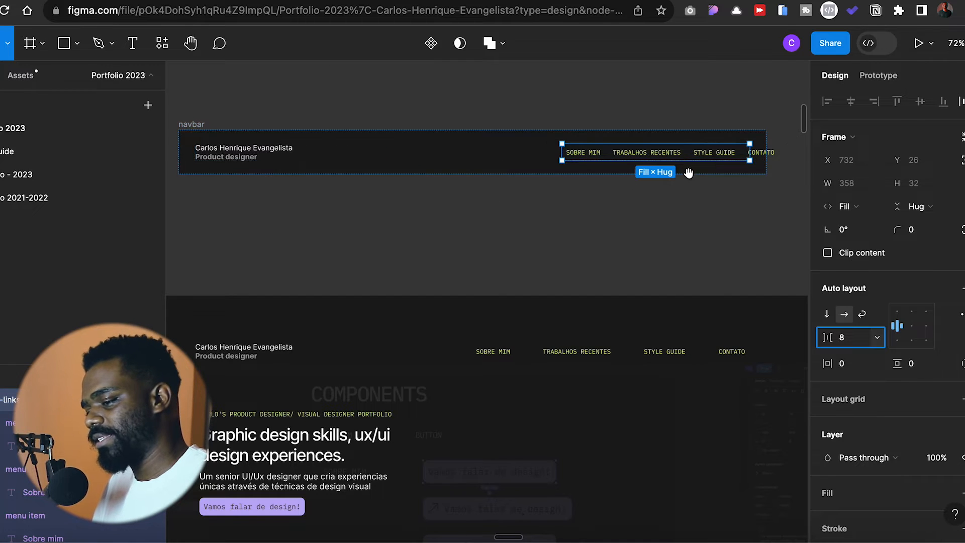
# - Try removing the logo text from the navbar, and restore it
pyautogui.hscroll(2, 674, 180)
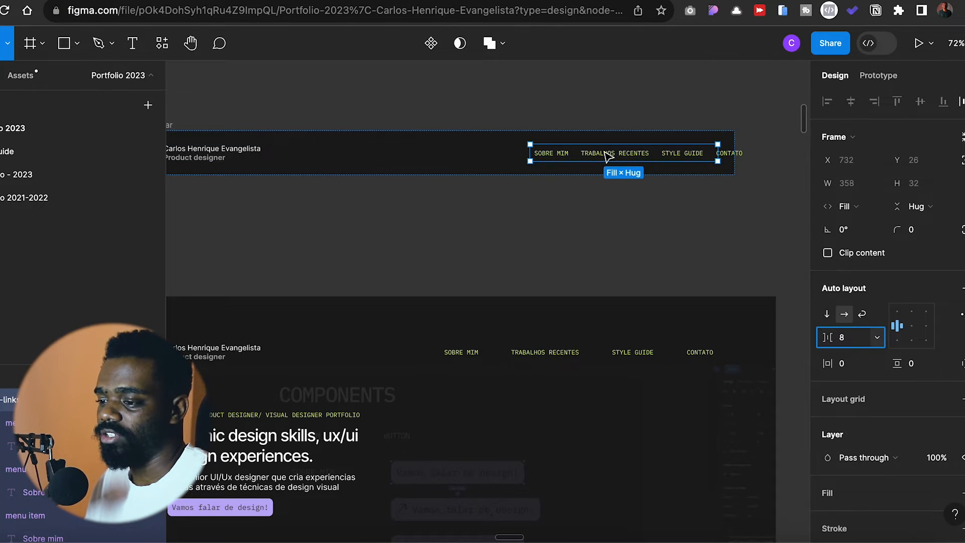
pyautogui.scroll(-3, 601, 156)
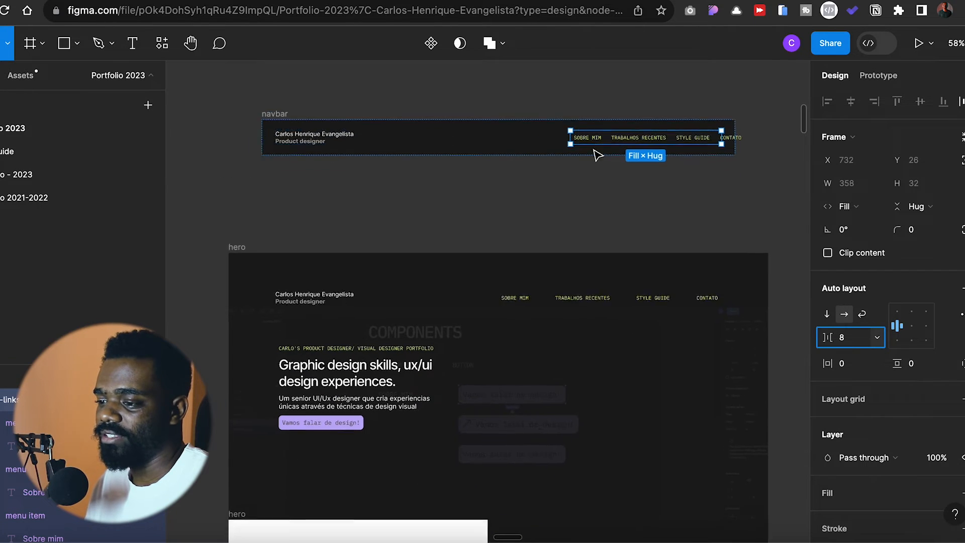
pyautogui.click(352, 135)
pyautogui.press('Delete')
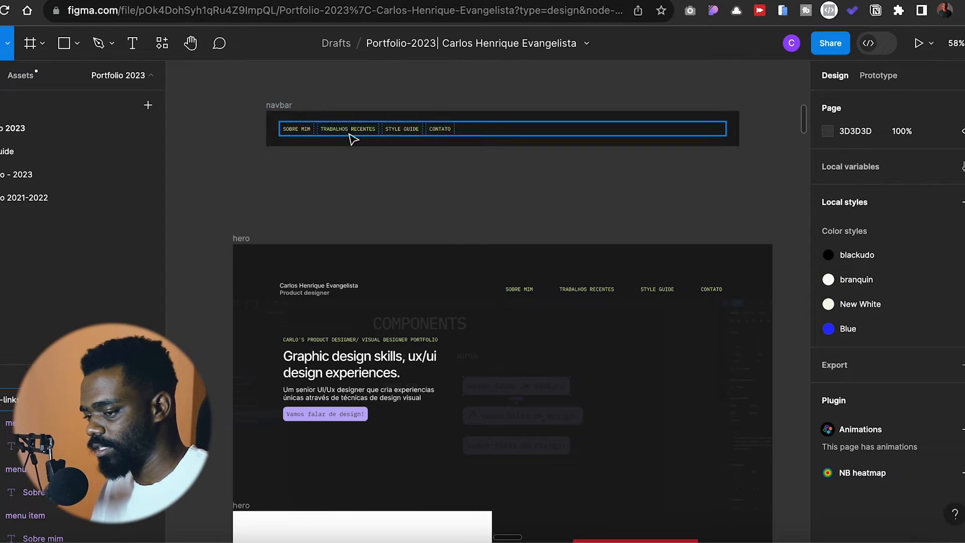
pyautogui.click(452, 129)
pyautogui.hotkey('ctrl', 'v')
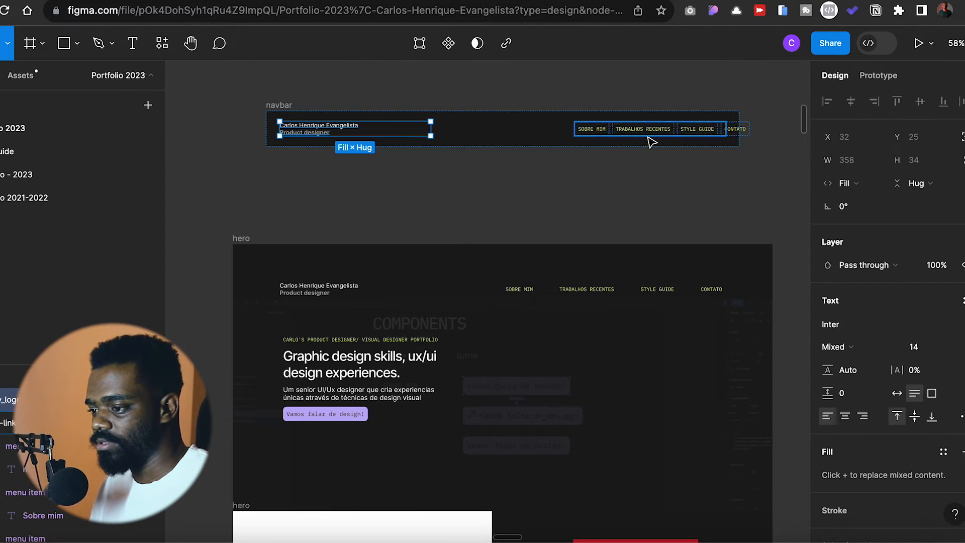
# - Try setting the div-links frame's width to hug contents, and undo the change
pyautogui.scroll(1, 638, 181)
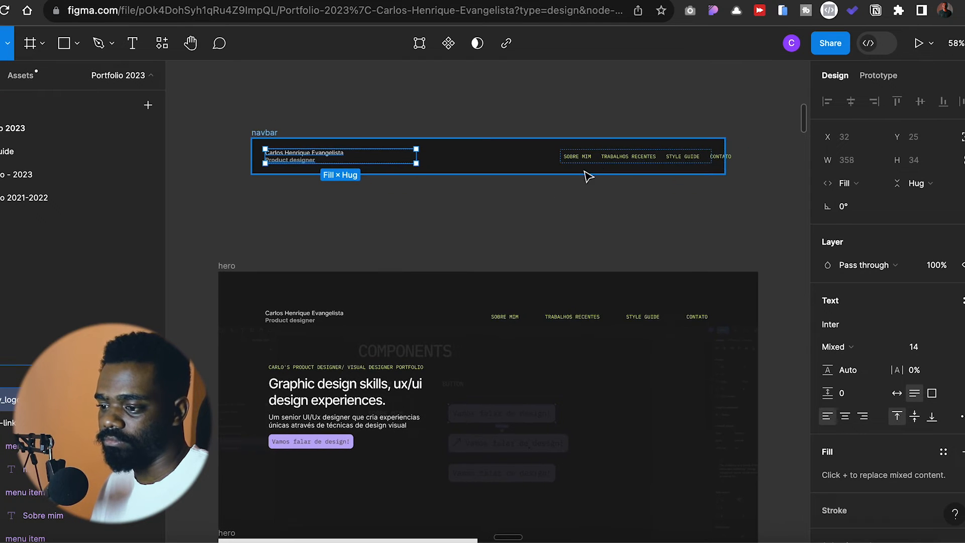
pyautogui.scroll(1, 595, 166)
pyautogui.click(598, 159)
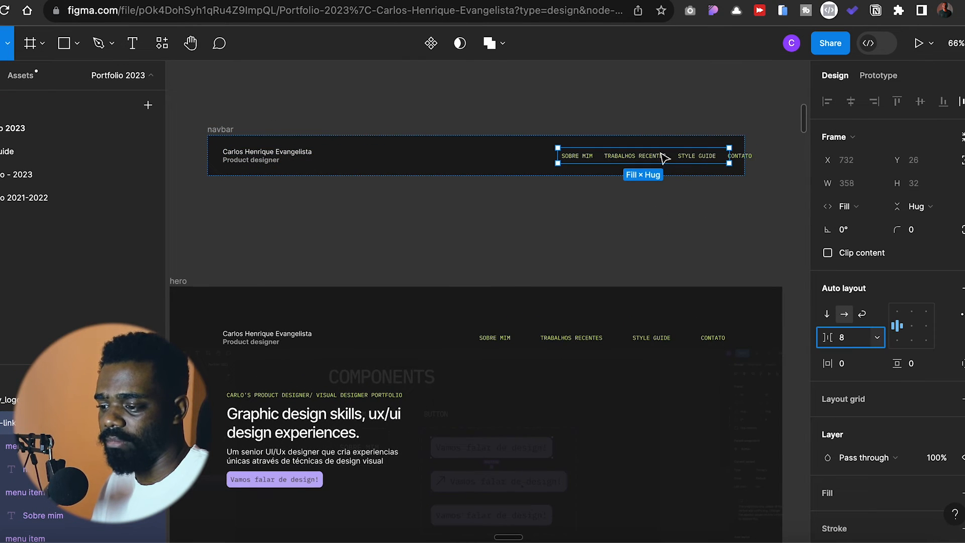
pyautogui.click(855, 207)
pyautogui.click(866, 191)
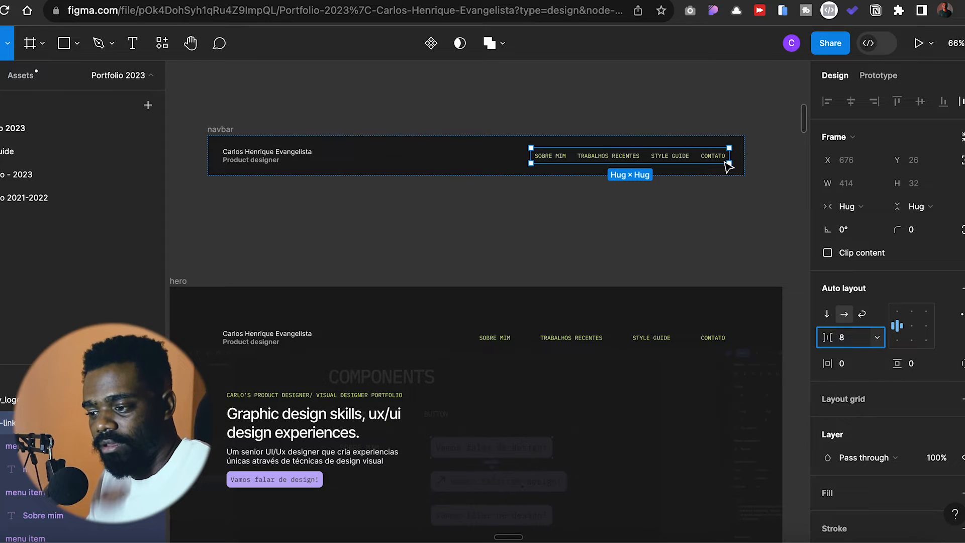
pyautogui.press('super+z')
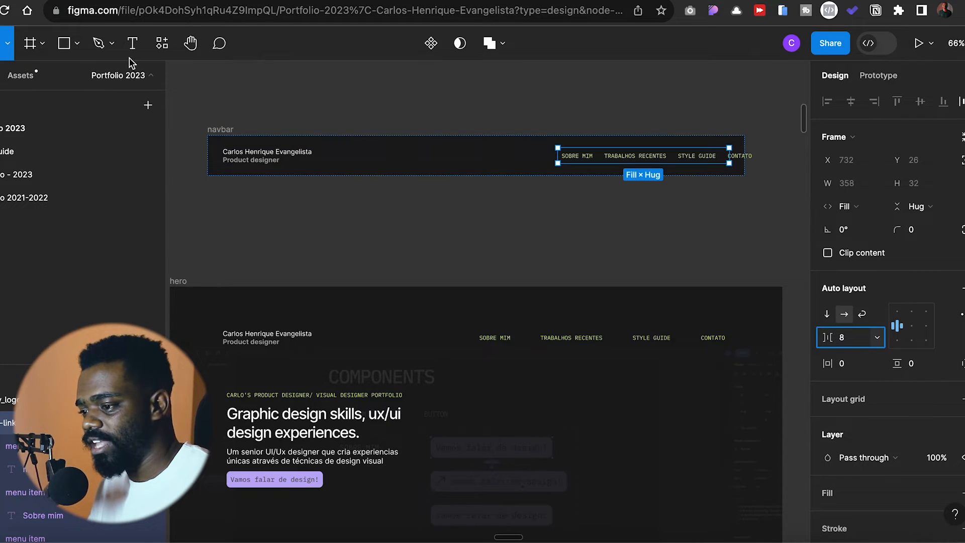
pyautogui.scroll(3, 684, 171)
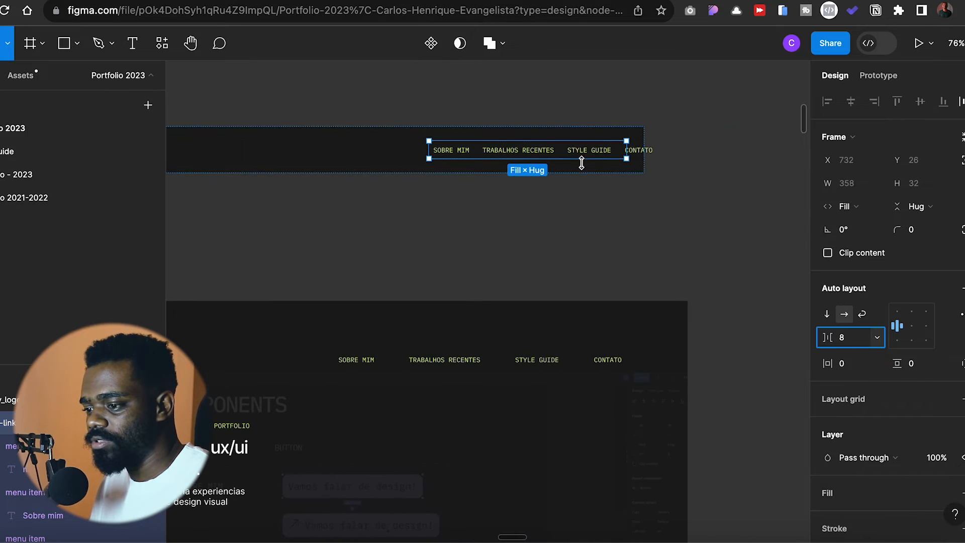
# - Undo the last sizing change on the div-links frame so its width hugs contents
pyautogui.scroll(1, 593, 157)
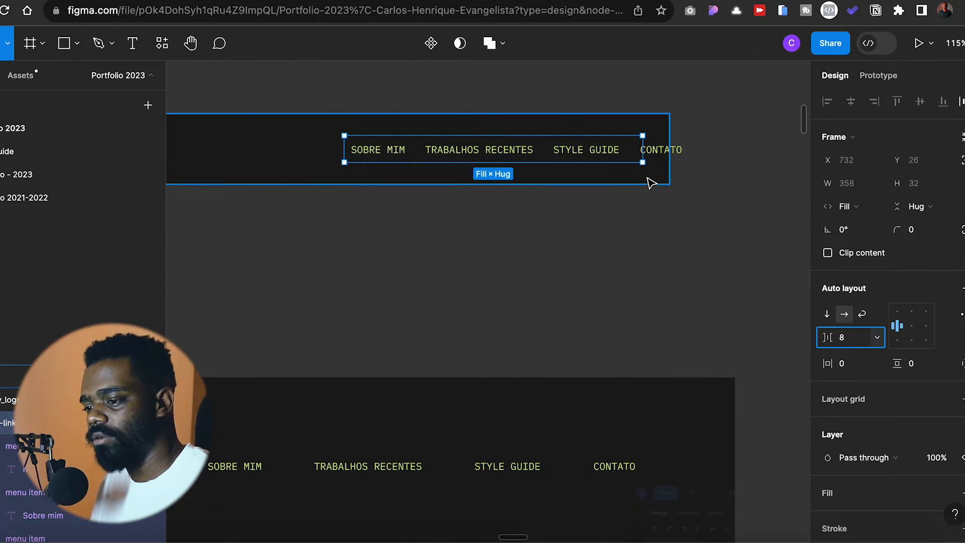
pyautogui.press('super+z')
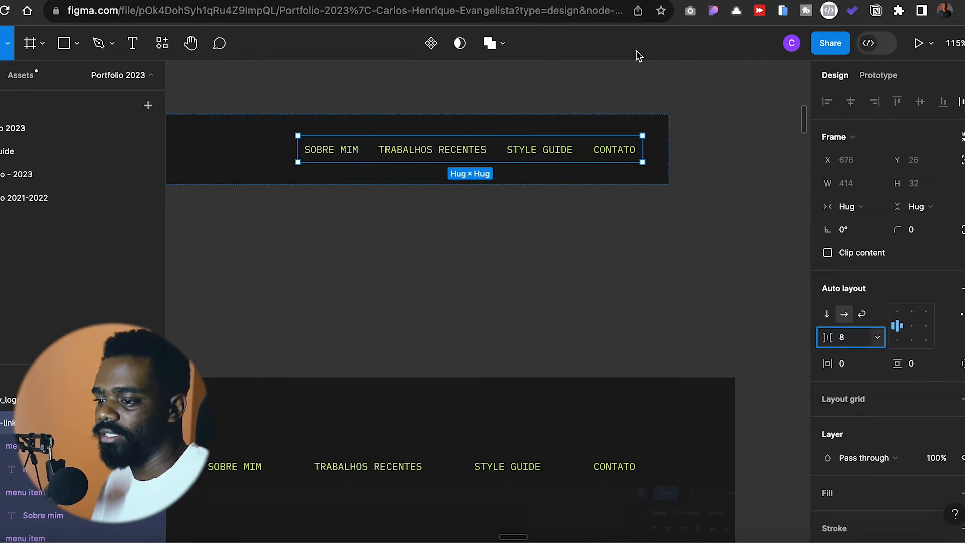
pyautogui.scroll(-5, 549, 232)
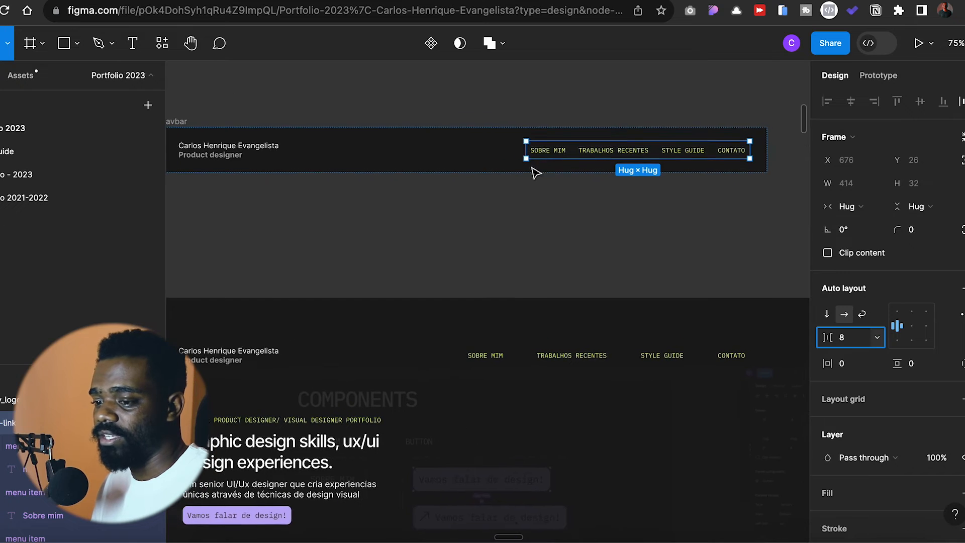
# - Try deleting the logo text from the navbar and selecting the remaining links, and restore the logo
pyautogui.click(267, 151)
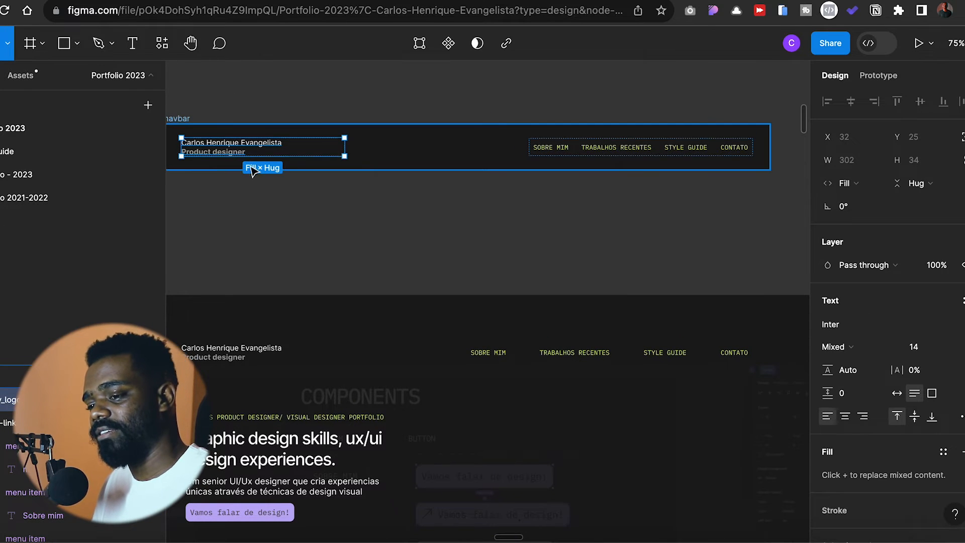
pyautogui.hscroll(-2, 262, 156)
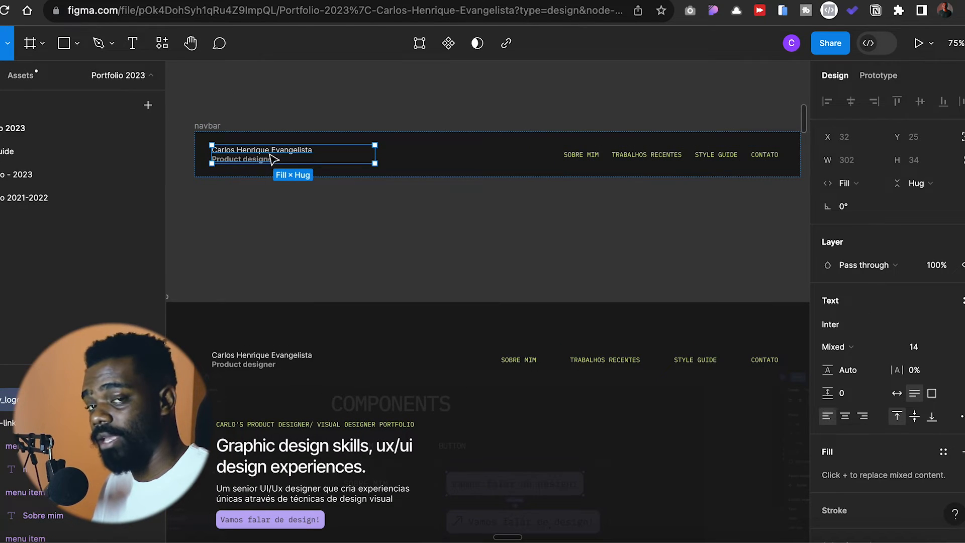
pyautogui.scroll(-2, 392, 158)
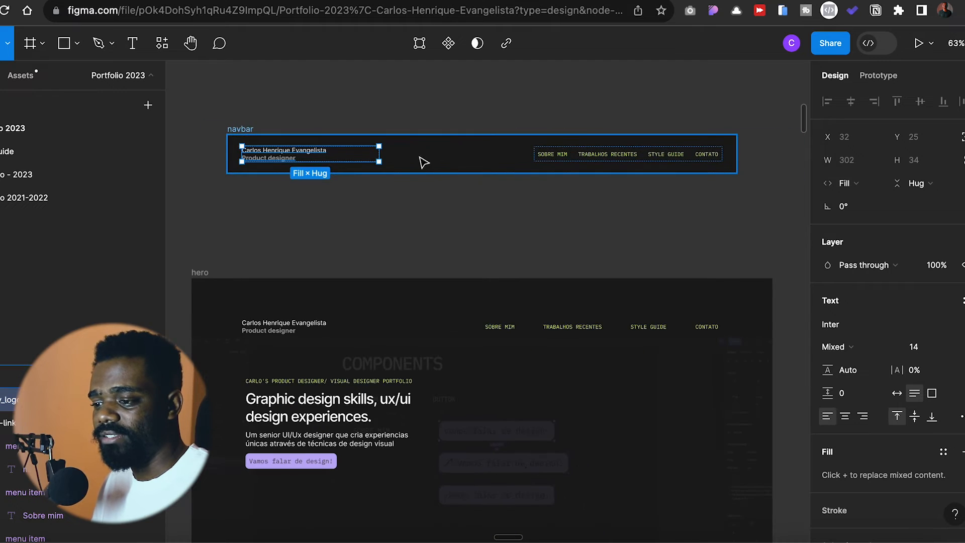
pyautogui.hscroll(3, 593, 160)
pyautogui.scroll(-1, 593, 159)
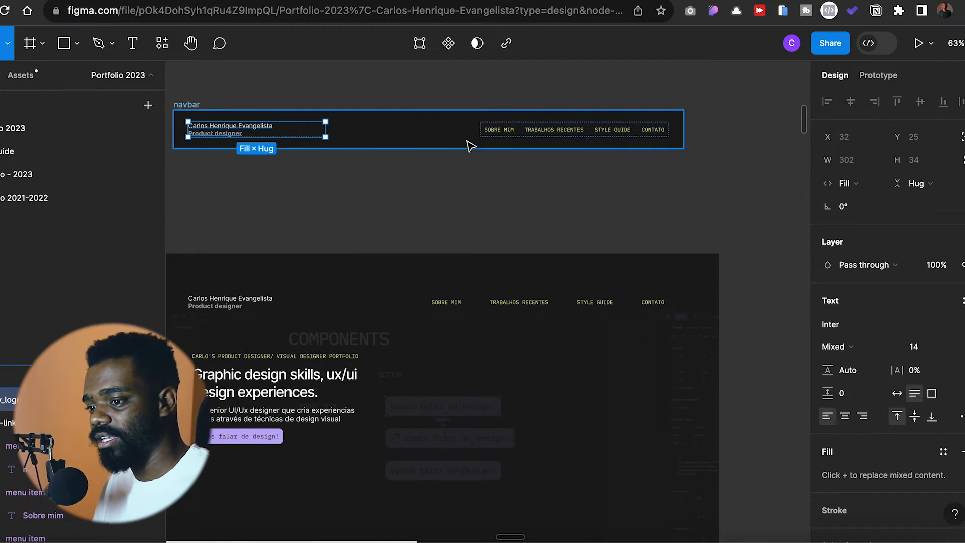
pyautogui.press('Delete')
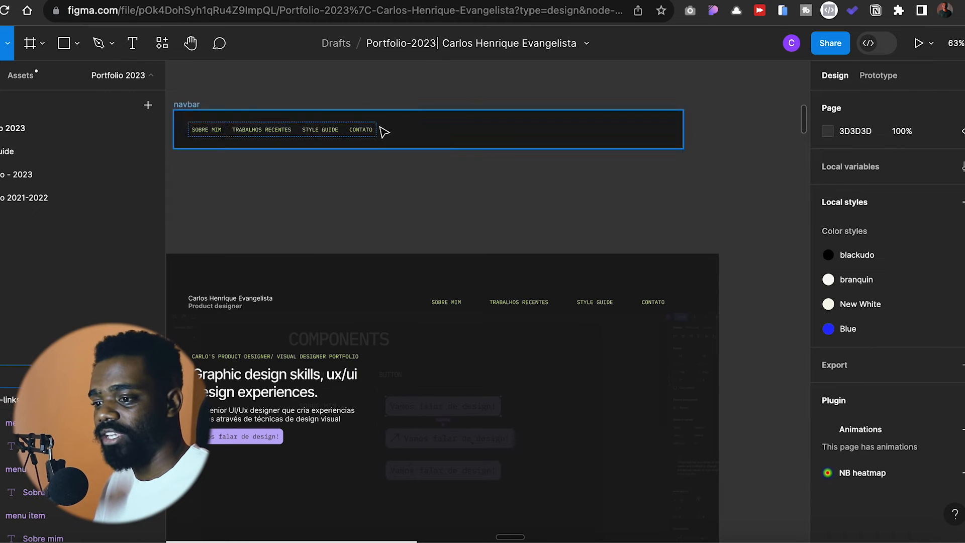
pyautogui.click(465, 136)
pyautogui.click(366, 134)
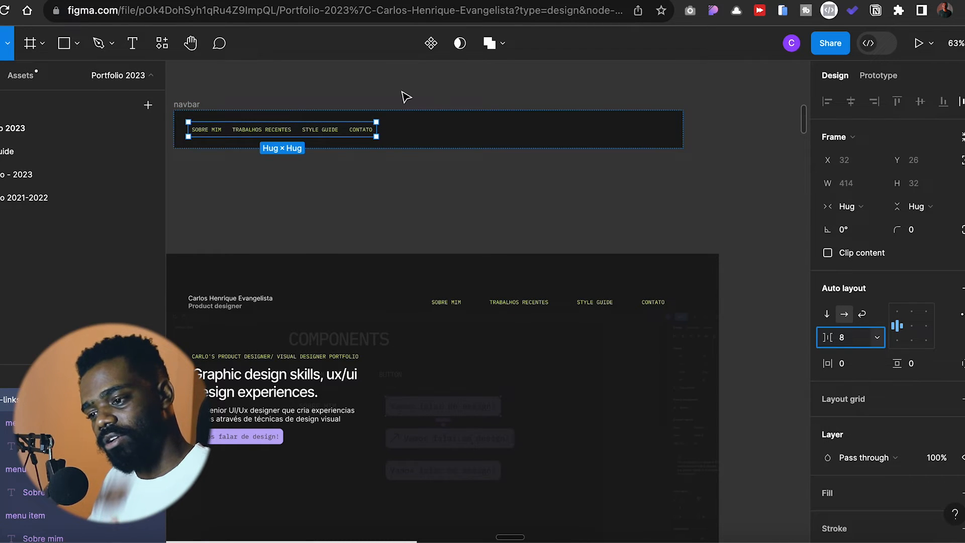
pyautogui.press('super+z')
pyautogui.press('super+z')
pyautogui.press('super+z')
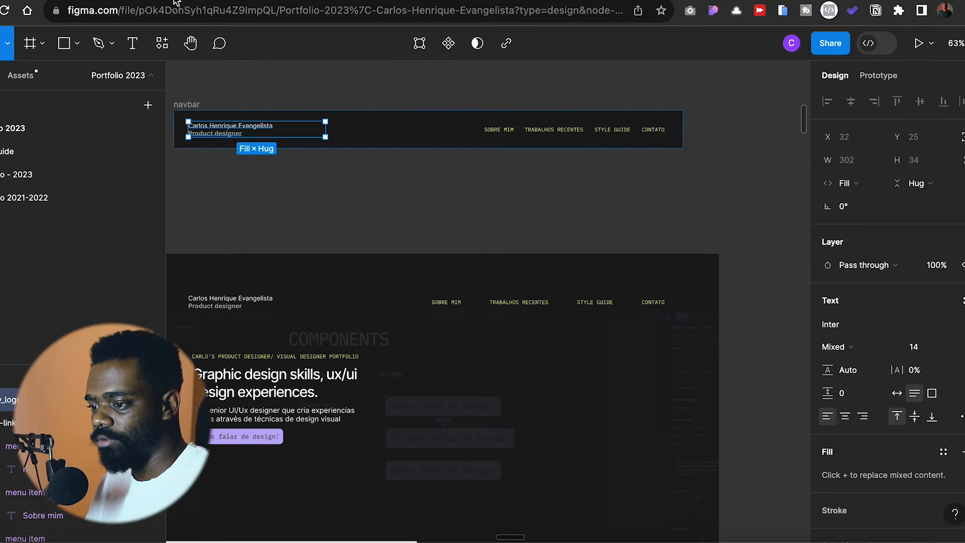
# - Select the standalone navbar frame and test its layout by resizing its width and returning it to 1122
pyautogui.click(624, 179)
pyautogui.scroll(-1, 625, 156)
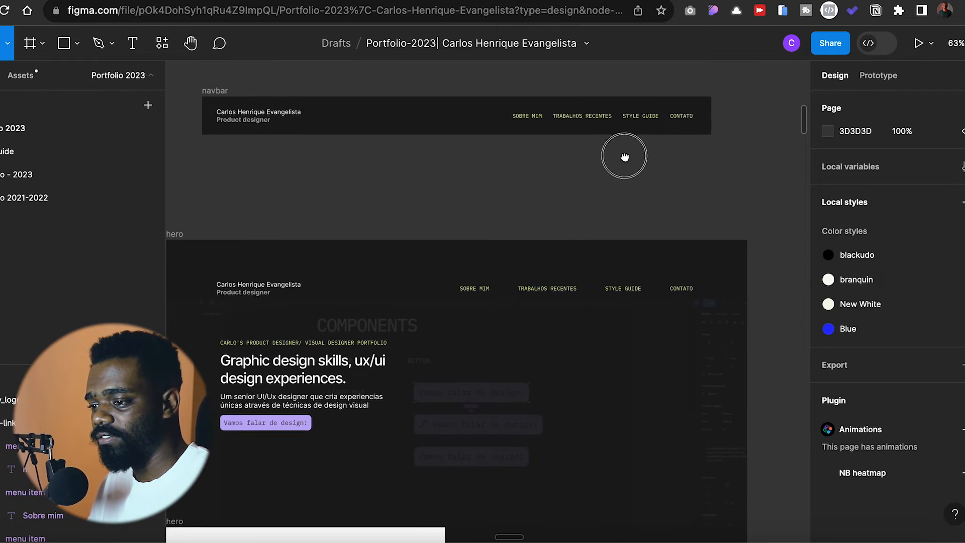
pyautogui.click(582, 135)
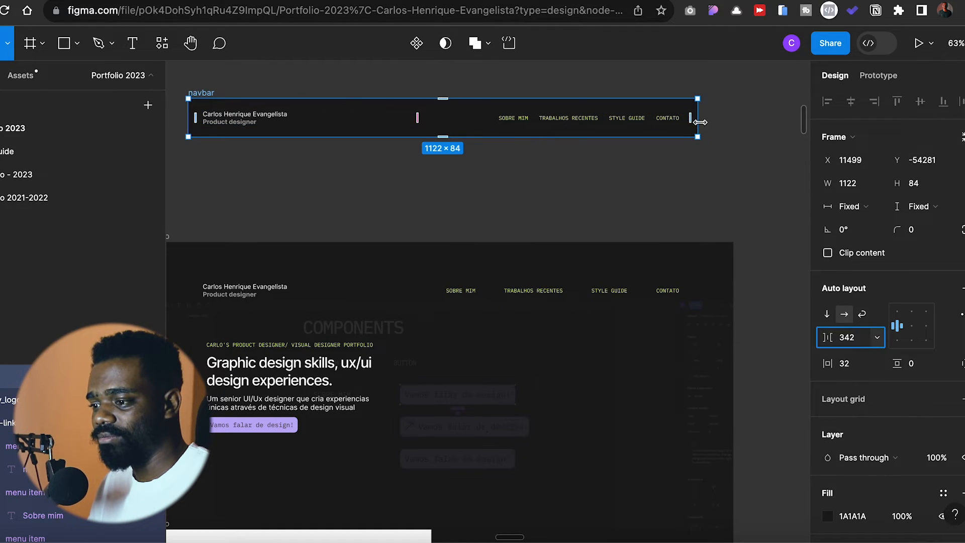
pyautogui.moveTo(696, 120)
pyautogui.mouseDown()
pyautogui.moveTo(561, 121)
pyautogui.moveTo(666, 121)
pyautogui.moveTo(599, 123)
pyautogui.moveTo(568, 136)
pyautogui.moveTo(659, 112)
pyautogui.moveTo(567, 129)
pyautogui.moveTo(600, 108)
pyautogui.moveTo(593, 120)
pyautogui.moveTo(607, 112)
pyautogui.moveTo(595, 110)
pyautogui.moveTo(698, 119)
pyautogui.mouseUp()
# - Try wrapping the nav_logo text in its own auto layout frame, and expand that frame's layers
pyautogui.click(269, 119)
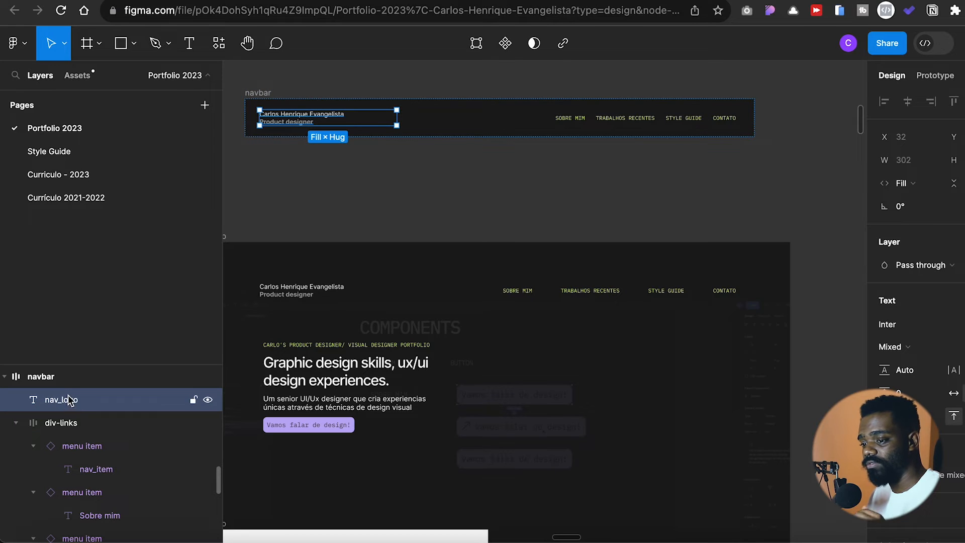
pyautogui.hotkey('shift', 'a')
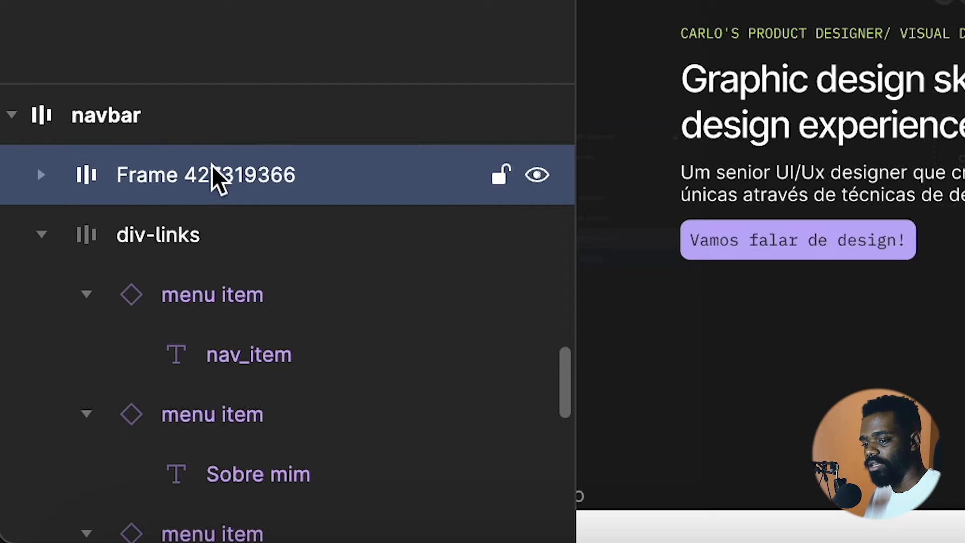
pyautogui.click(40, 176)
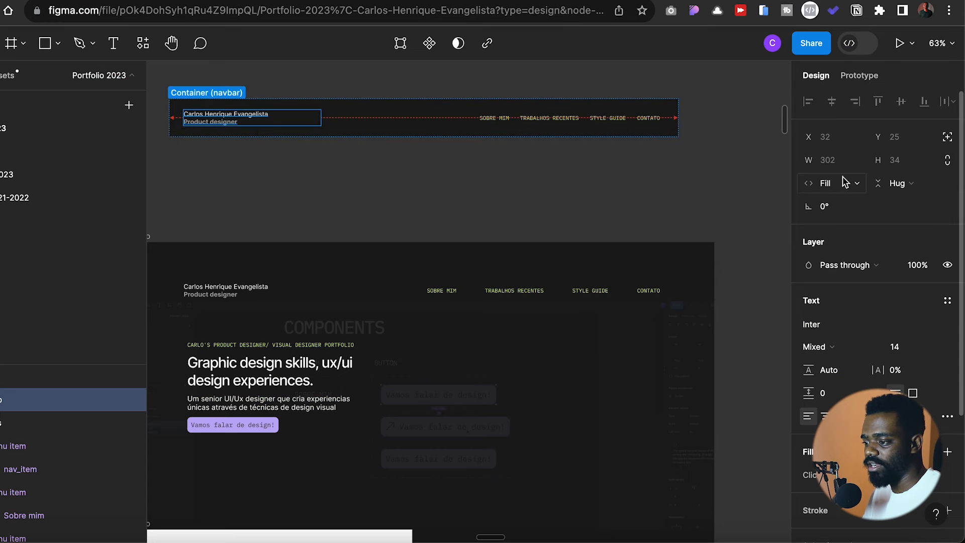
# - Set the logo text's width to hug contents and test the effect by resizing the navbar
pyautogui.click(849, 185)
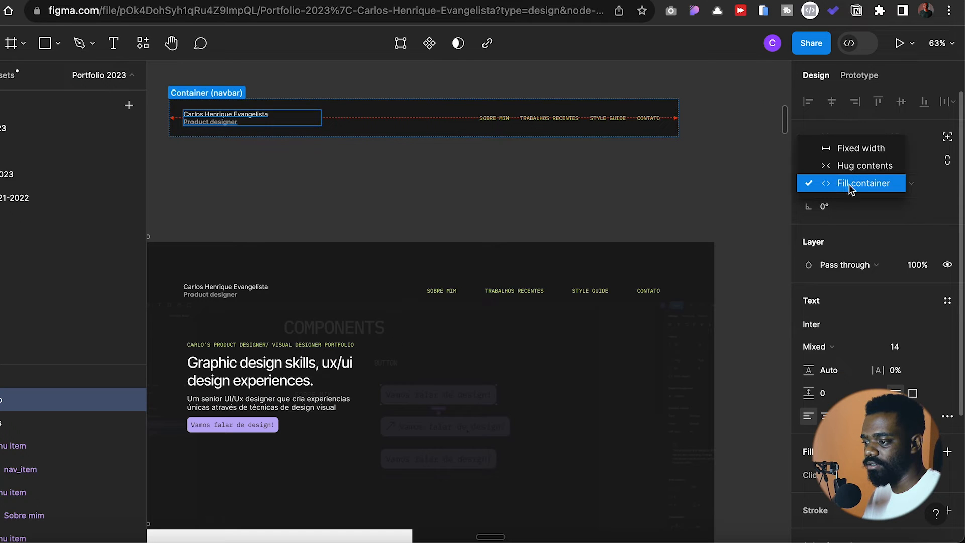
pyautogui.click(857, 167)
pyautogui.click(667, 130)
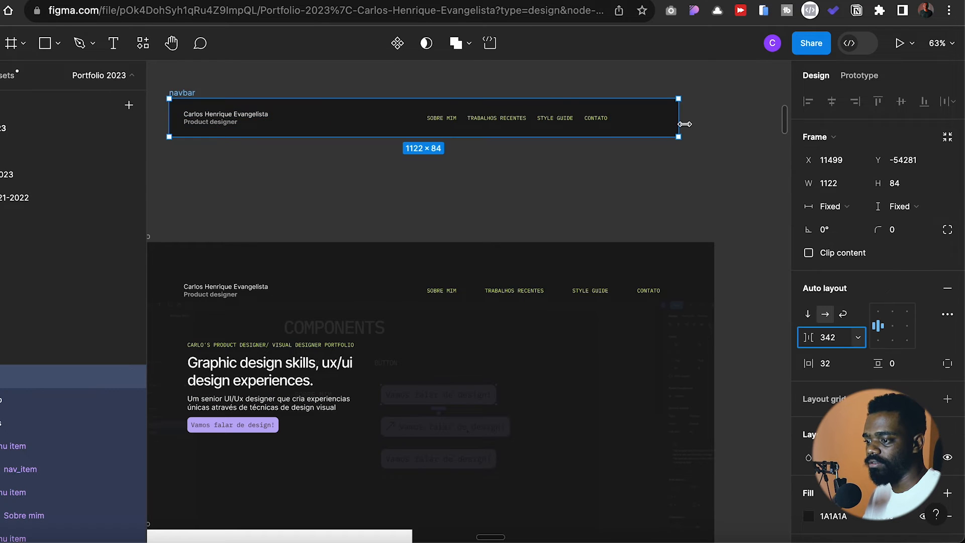
pyautogui.moveTo(679, 127)
pyautogui.mouseDown()
pyautogui.moveTo(637, 130)
pyautogui.moveTo(638, 114)
pyautogui.moveTo(678, 120)
pyautogui.mouseUp()
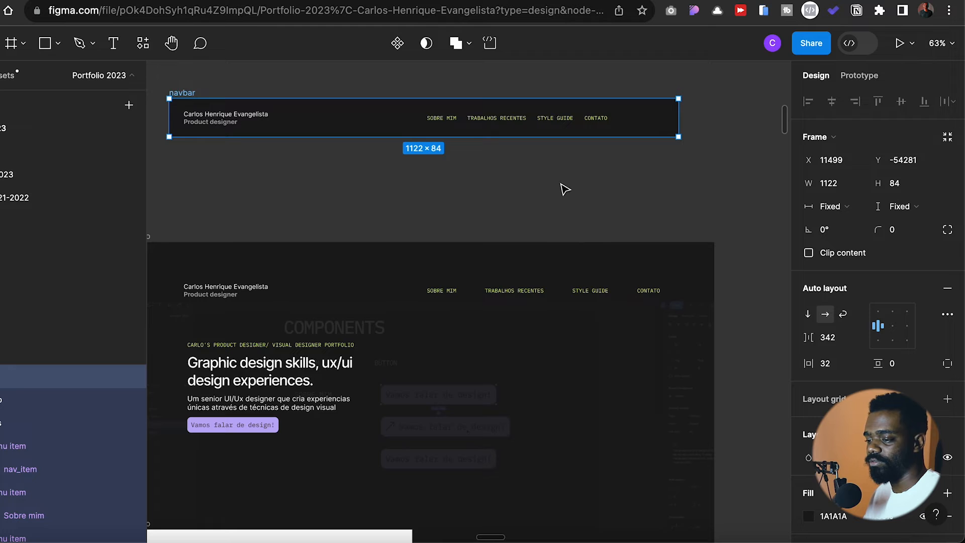
# - Align the navbar's contents to the centre and set the horizontal gap between items to Auto
pyautogui.click(892, 326)
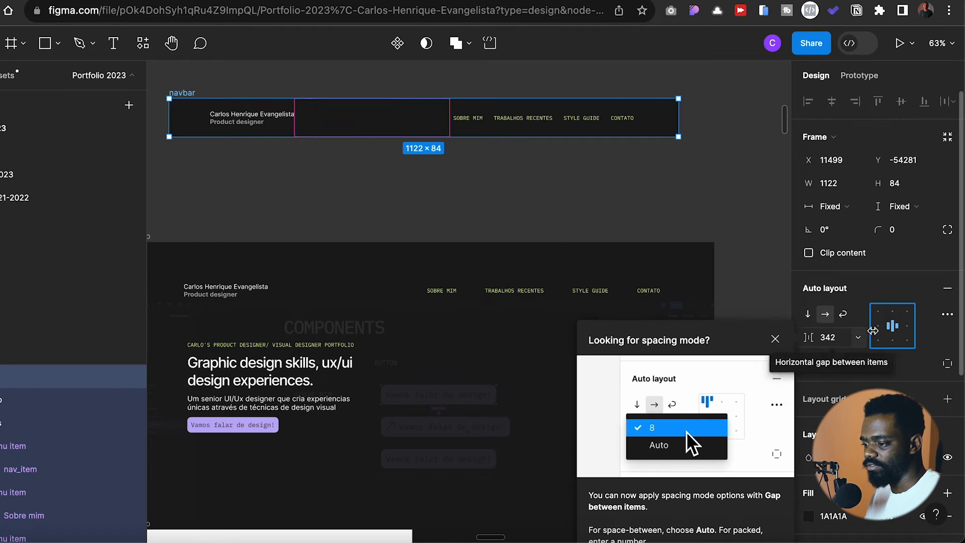
pyautogui.doubleClick(899, 336)
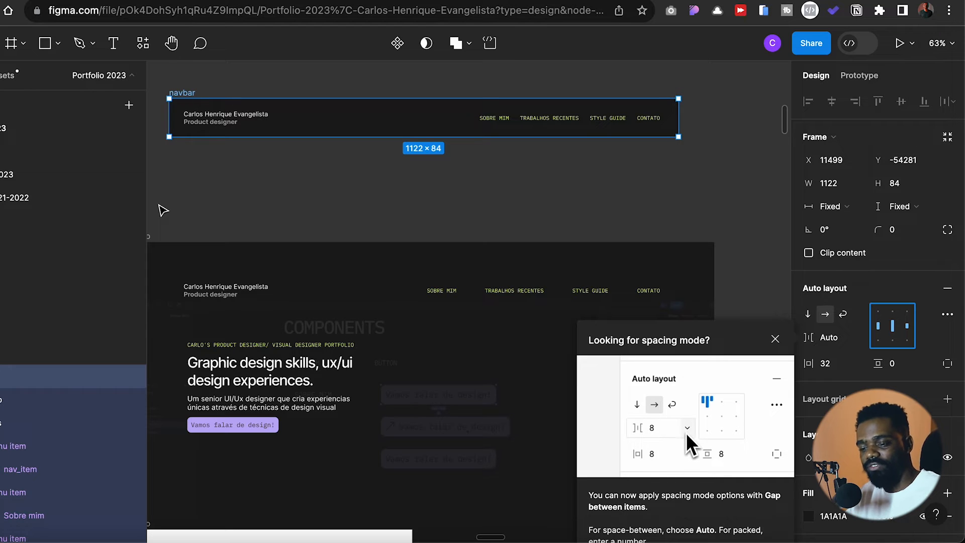
# - Try duplicating the logo text inside the navbar and narrowing the navbar, dismiss the spacing-mode tip, and undo the duplication and resizing
pyautogui.click(234, 123)
pyautogui.hotkey('ctrl', 'd')
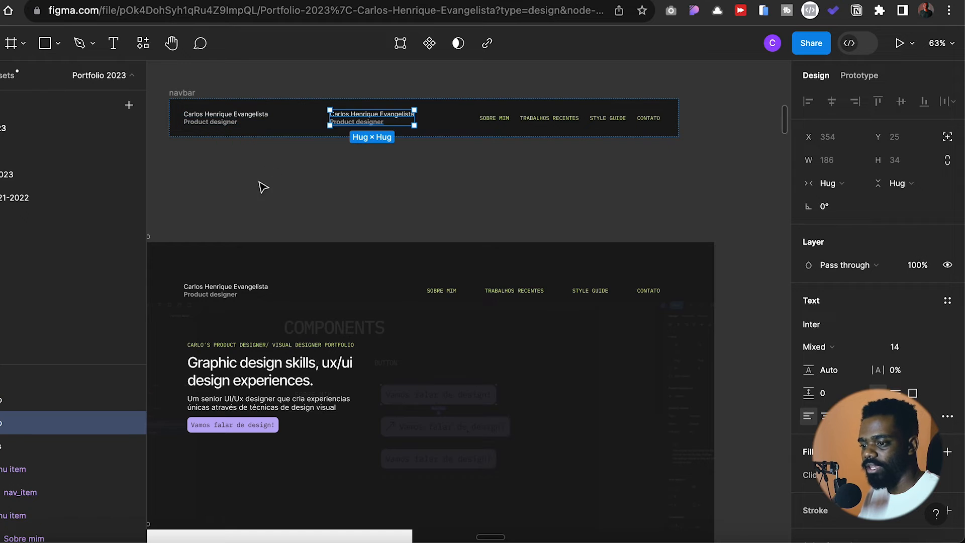
pyautogui.click(478, 122)
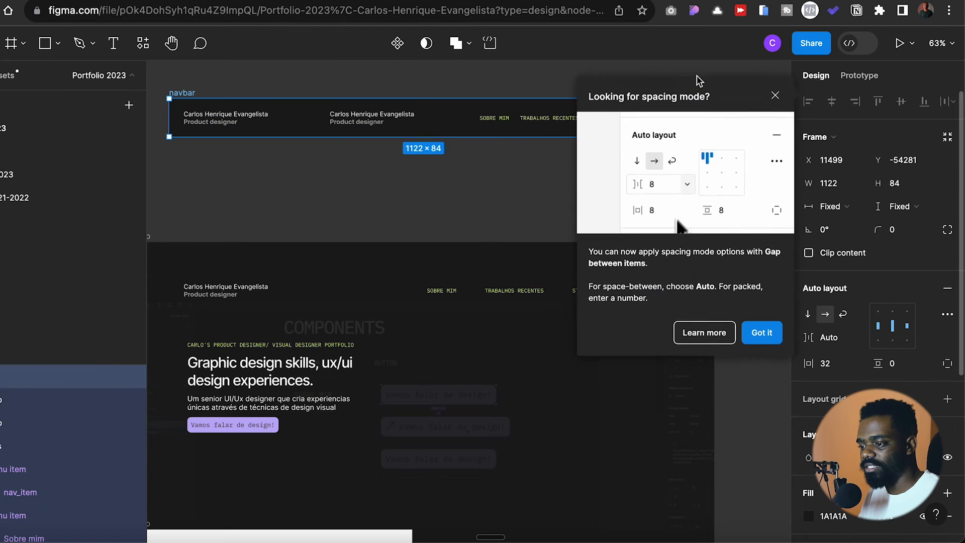
pyautogui.click(776, 95)
pyautogui.moveTo(678, 117); pyautogui.dragTo(625, 129)
pyautogui.hotkey('ctrl', 'z')
pyautogui.hotkey('ctrl', 'z')
pyautogui.hotkey('ctrl', 'z')
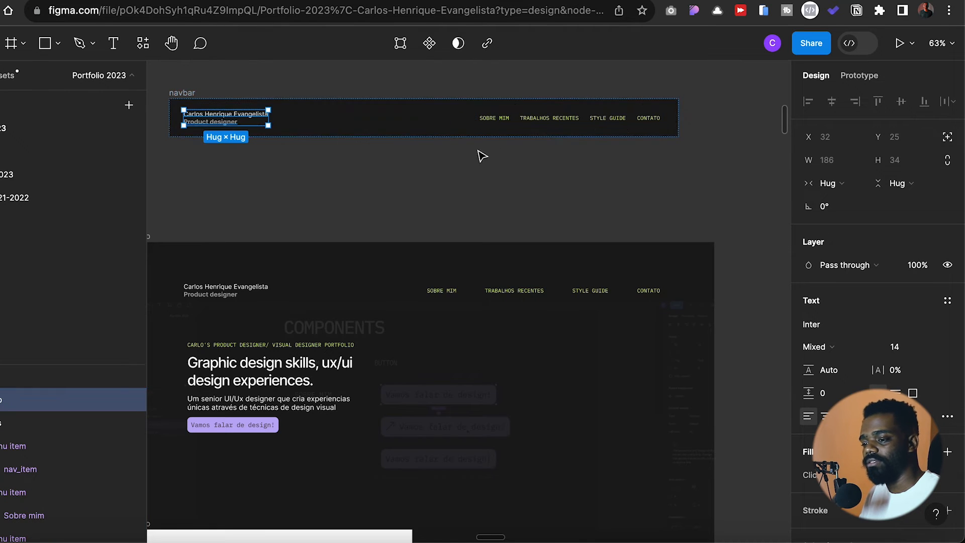
# - Test the Auto spacing by resizing the navbar to widths of 835 and 942, and widen it again
pyautogui.click(419, 120)
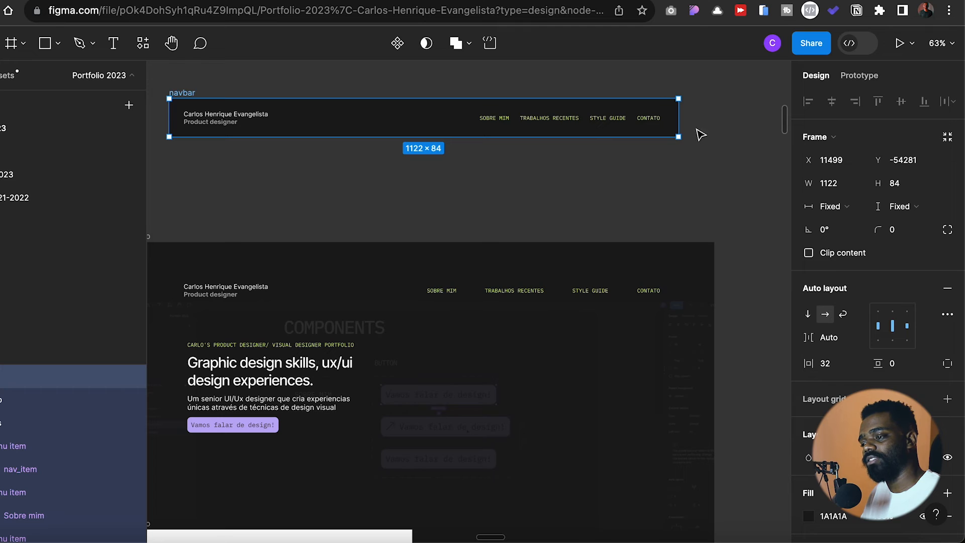
pyautogui.moveTo(678, 136); pyautogui.dragTo(548, 132)
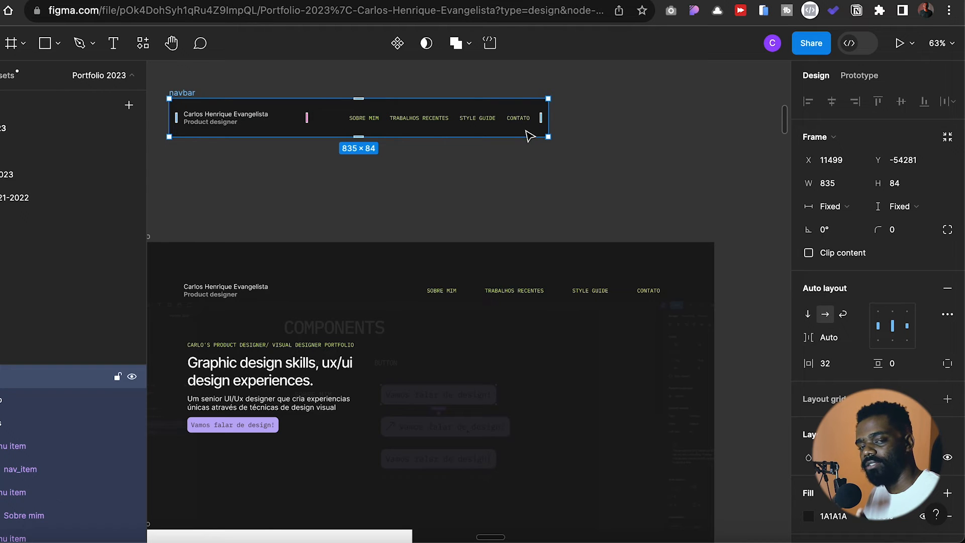
pyautogui.moveTo(549, 129); pyautogui.dragTo(597, 186)
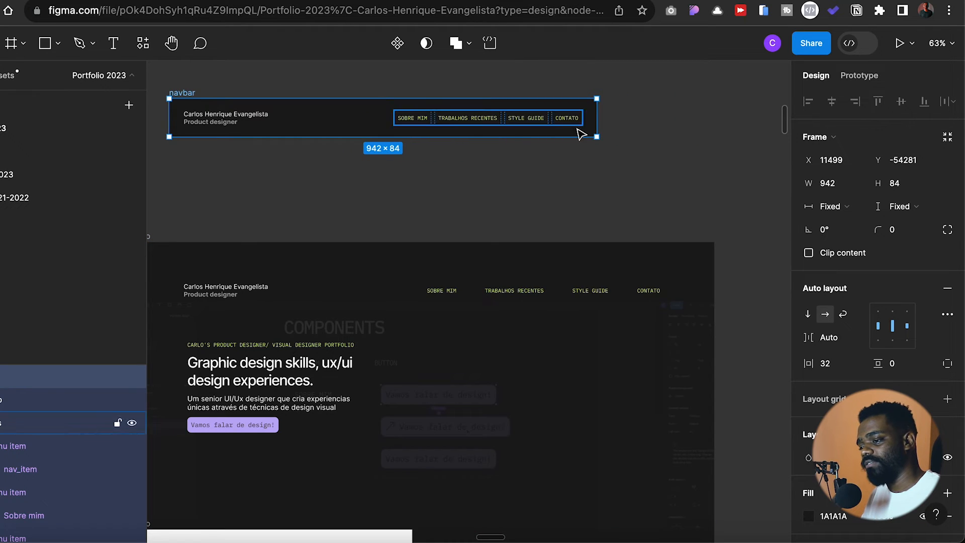
pyautogui.moveTo(597, 119); pyautogui.dragTo(673, 121)
# - Duplicate the hero's navbar instance into the space between the standalone navbar and the hero, and detach the copy
pyautogui.click(614, 295)
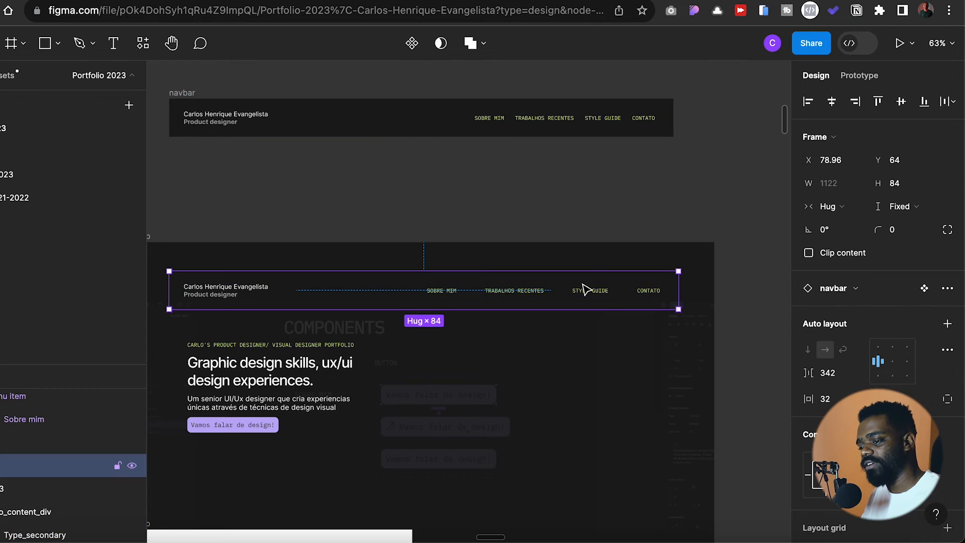
pyautogui.hscroll(-2, 627, 269)
pyautogui.scroll(-1, 627, 269)
pyautogui.moveTo(642, 280); pyautogui.dragTo(632, 193)
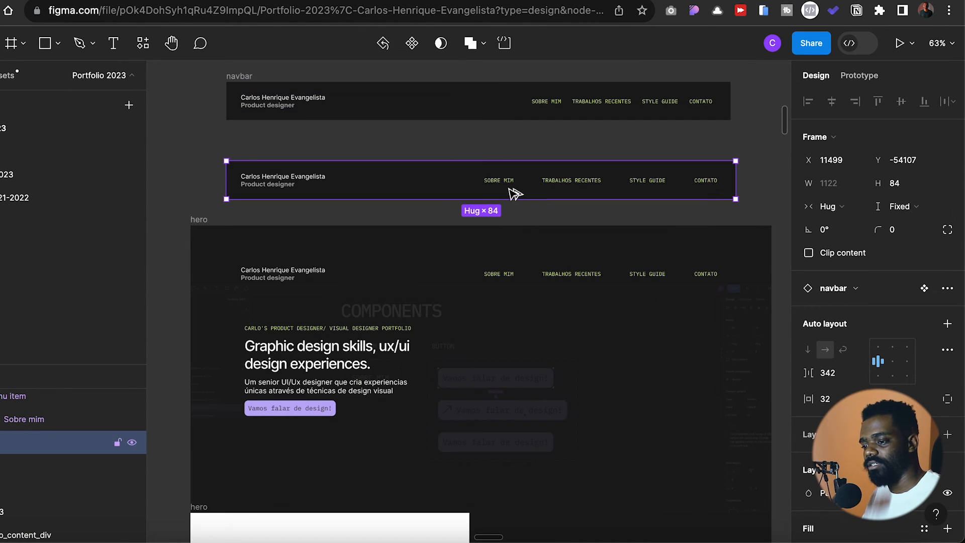
pyautogui.click(548, 217)
pyautogui.hscroll(2, 578, 221)
pyautogui.scroll(-1, 578, 222)
# - Centre the contents of the detached navbar's links frame with Auto spacing, and test resizing it around a width of 530
pyautogui.doubleClick(567, 168)
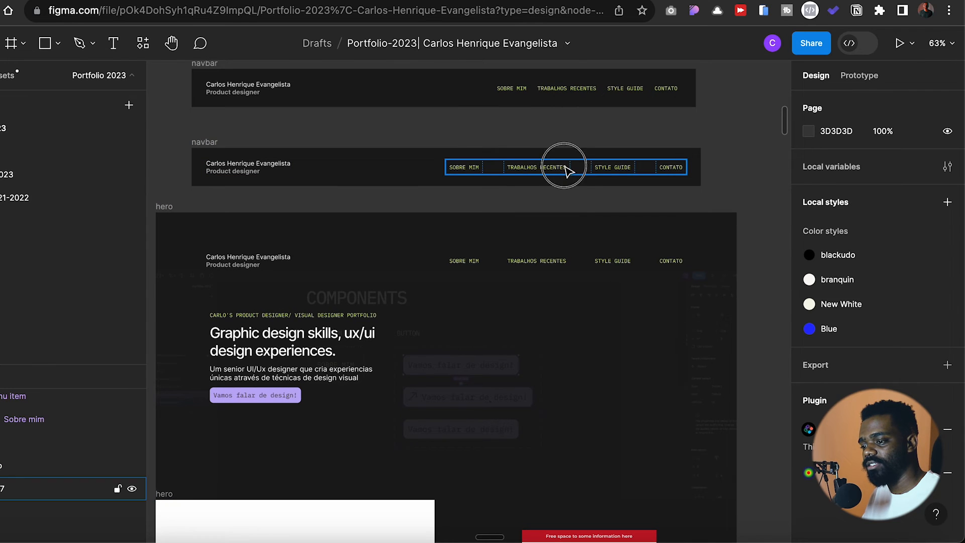
pyautogui.click(892, 325)
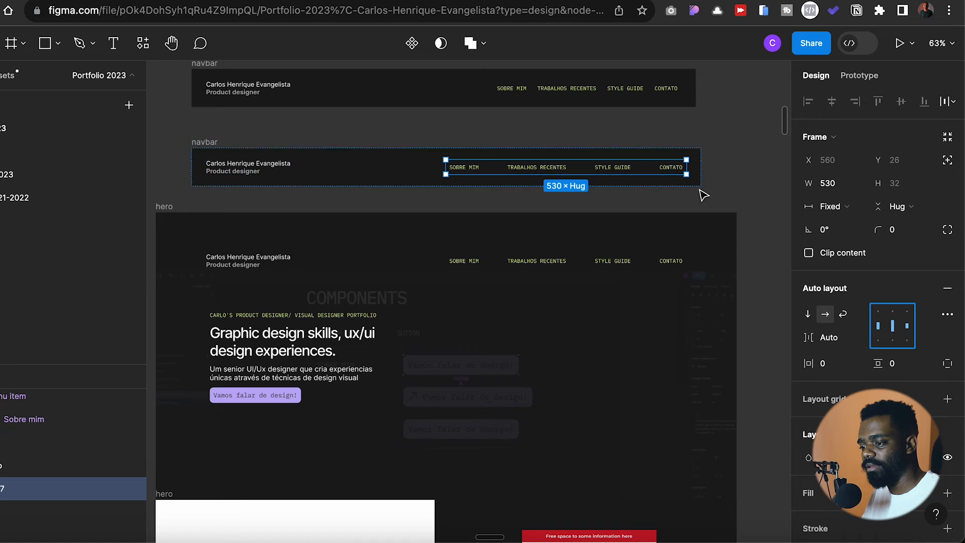
pyautogui.moveTo(686, 168)
pyautogui.mouseDown()
pyautogui.moveTo(624, 167)
pyautogui.moveTo(647, 178)
pyautogui.moveTo(687, 171)
pyautogui.mouseUp()
# - Centre the detached navbar's contents with an Auto gap between items, and test-resize it, ending at a fixed width of 1122
pyautogui.click(417, 175)
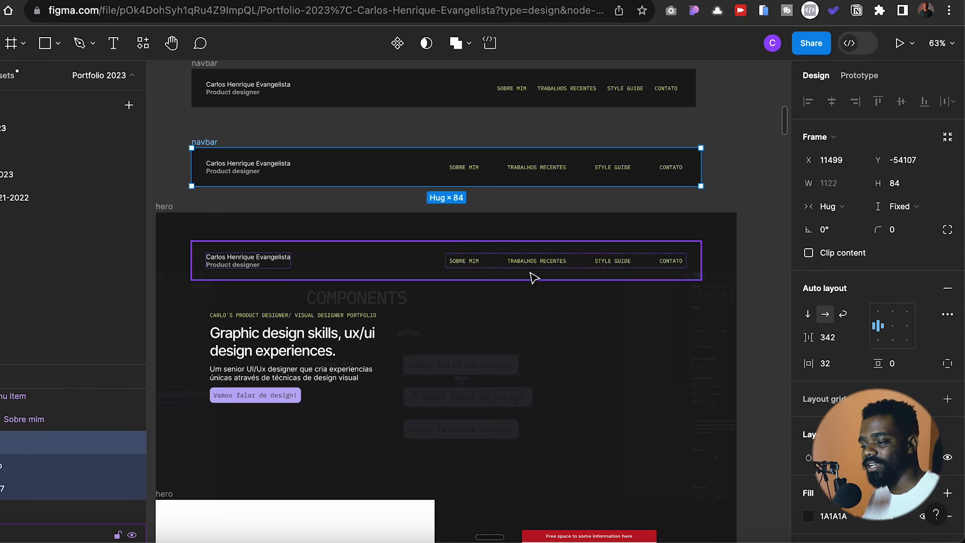
pyautogui.click(896, 332)
pyautogui.click(897, 336)
pyautogui.moveTo(700, 166)
pyautogui.mouseDown()
pyautogui.moveTo(681, 177)
pyautogui.moveTo(564, 183)
pyautogui.moveTo(681, 157)
pyautogui.moveTo(701, 165)
pyautogui.mouseUp()
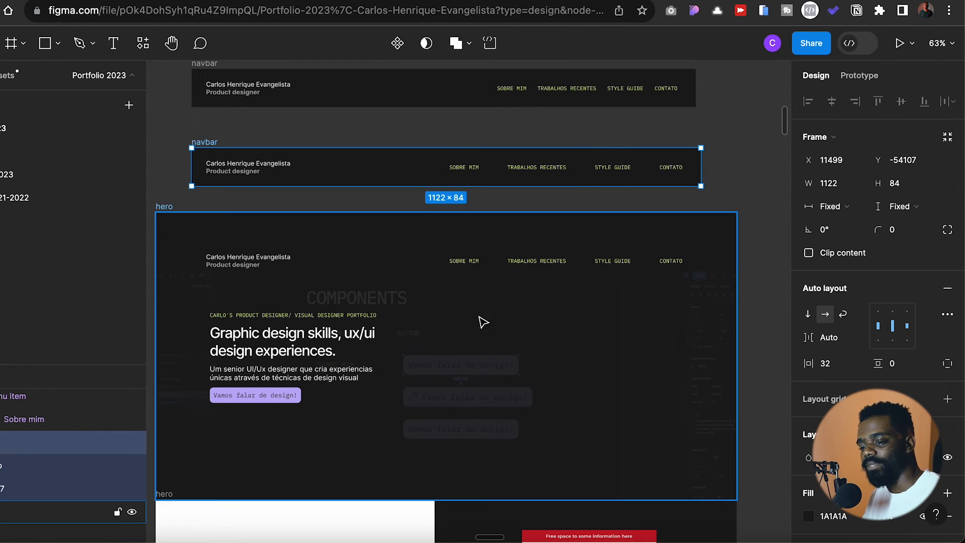
# - Set the direct children of the Signzilla text block to Fill width, and try resizing the block narrower
pyautogui.scroll(-10, 511, 183)
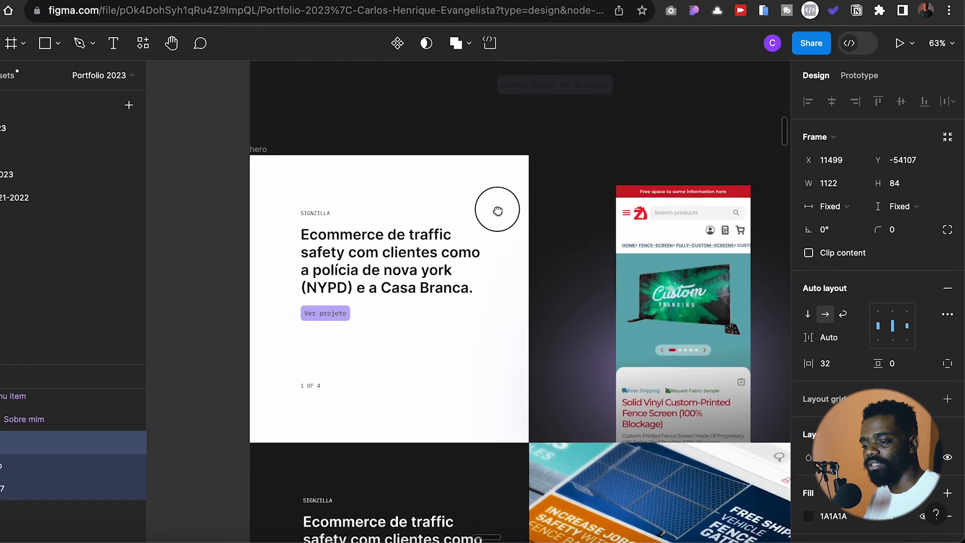
pyautogui.click(386, 274)
pyautogui.scroll(5, 407, 302)
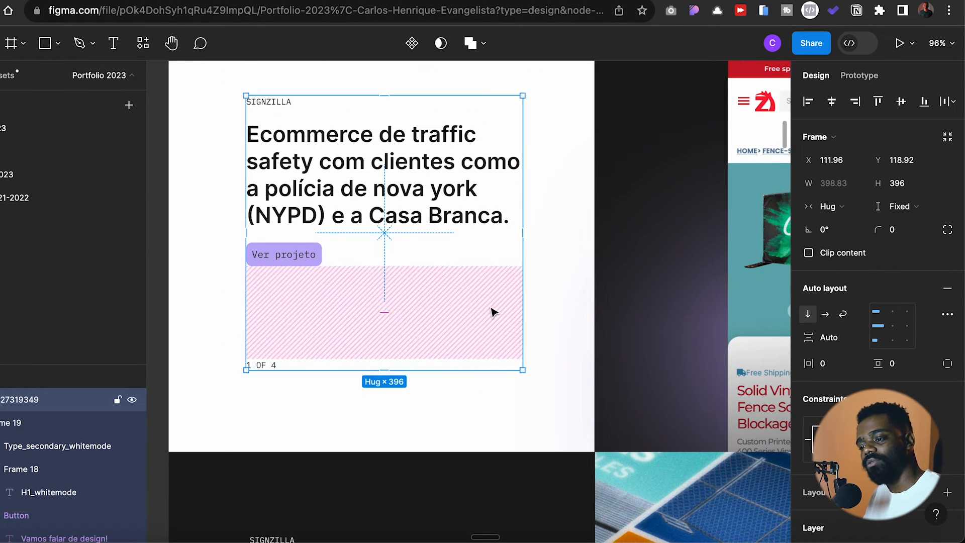
pyautogui.moveTo(523, 218)
pyautogui.mouseDown()
pyautogui.moveTo(588, 211)
pyautogui.moveTo(498, 224)
pyautogui.moveTo(493, 247)
pyautogui.moveTo(516, 212)
pyautogui.mouseUp()
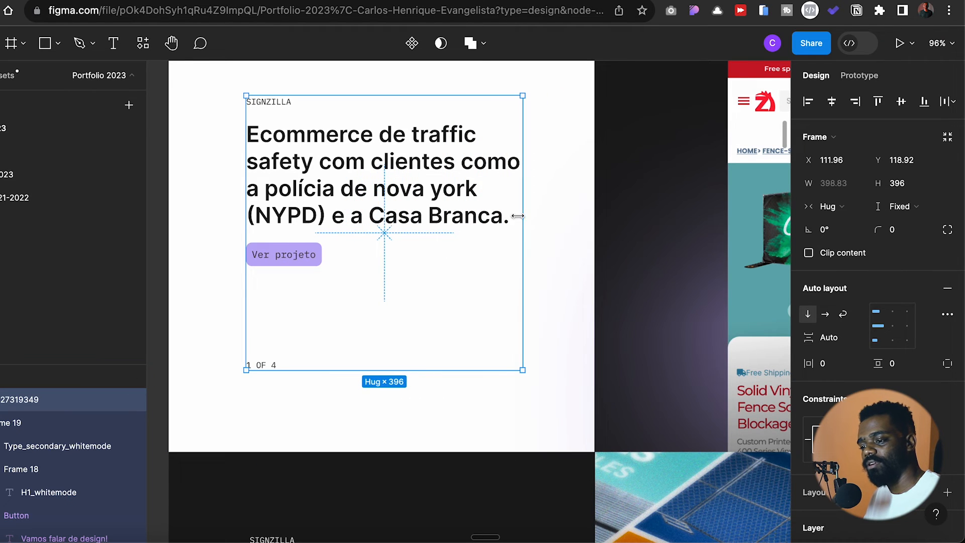
pyautogui.press('Return')
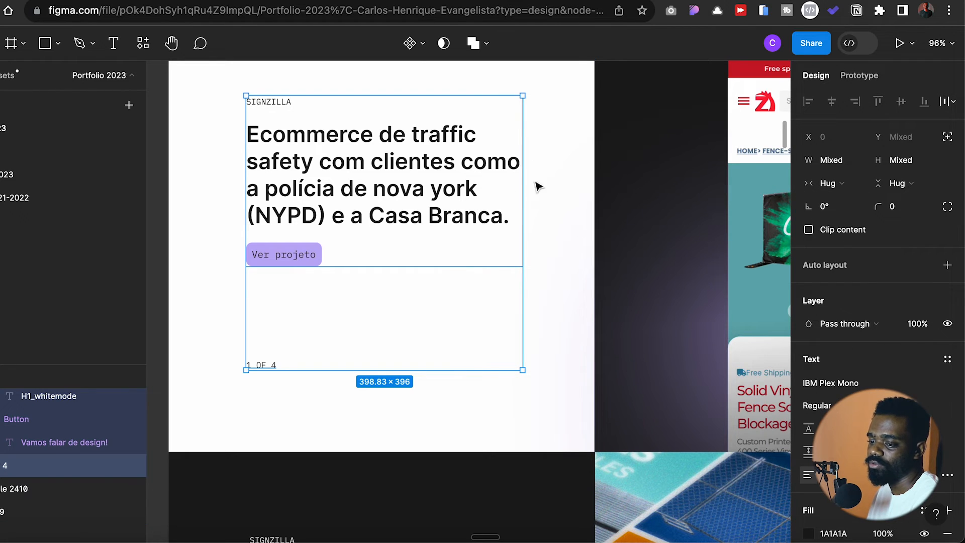
pyautogui.click(828, 183)
pyautogui.click(870, 200)
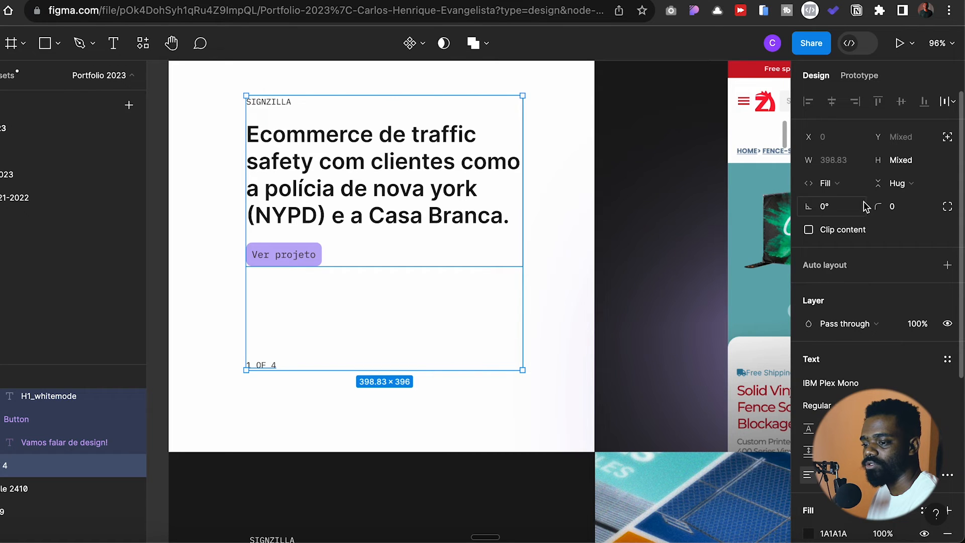
pyautogui.moveTo(523, 235); pyautogui.dragTo(450, 230)
pyautogui.hotkey('ctrl', 'z')
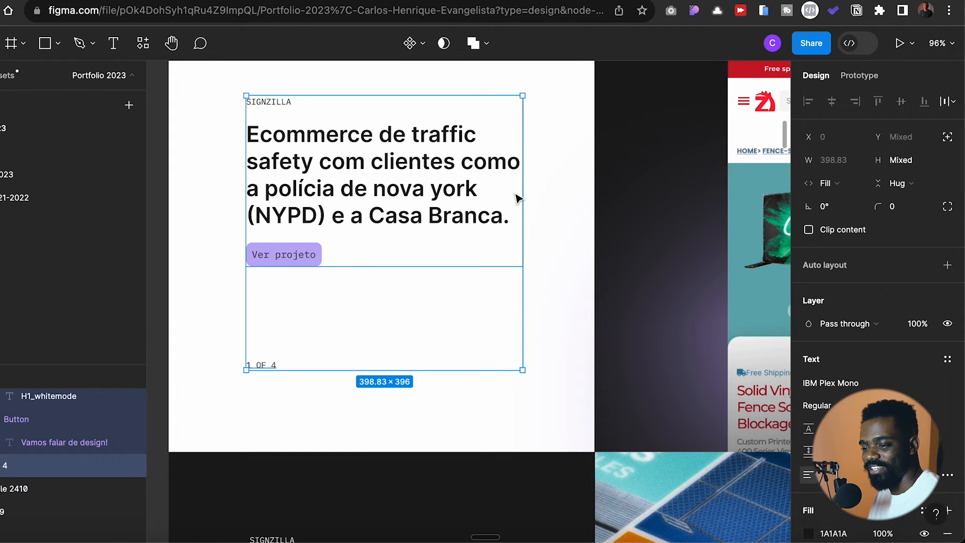
# - Set the Signzilla block's nested layers, including the heading and button, and their inner text layers to Fill container width
pyautogui.press('Return')
pyautogui.click(843, 184)
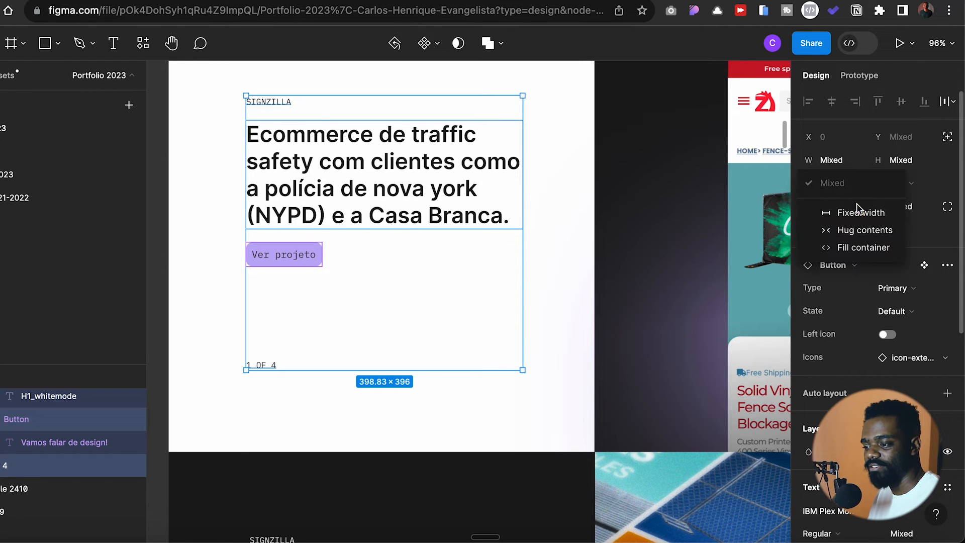
pyautogui.click(819, 246)
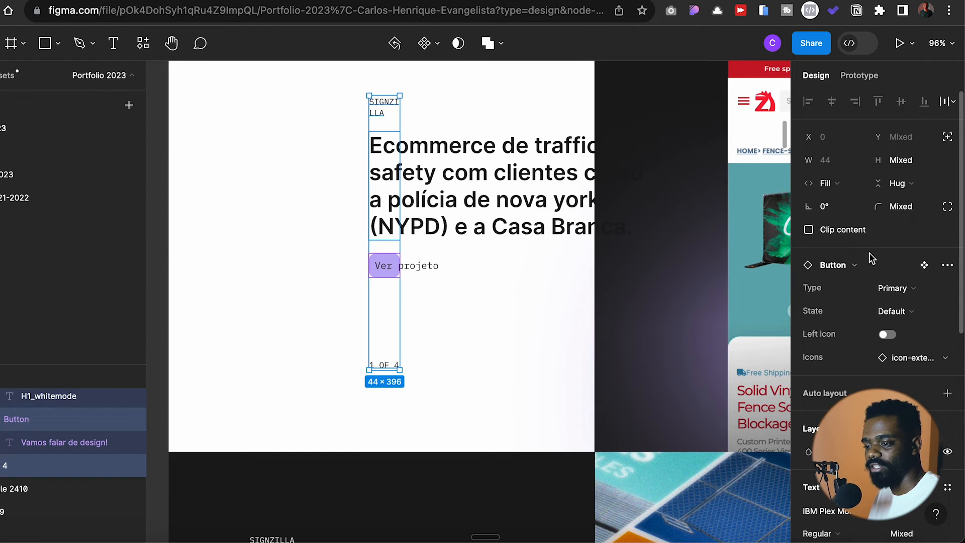
pyautogui.keyDown('shift'); pyautogui.click(591, 236); pyautogui.keyUp('shift')
pyautogui.click(830, 184)
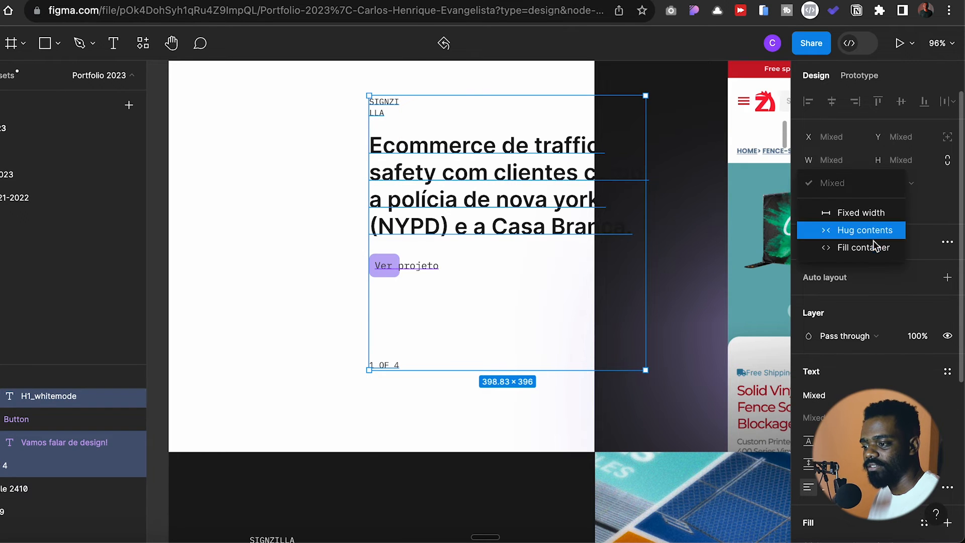
pyautogui.click(830, 248)
pyautogui.click(535, 307)
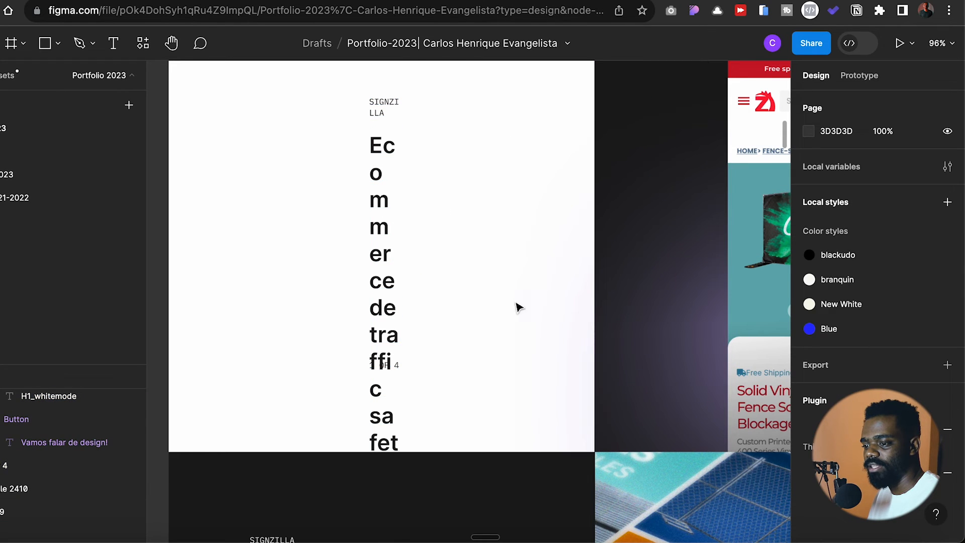
# - Widen the Signzilla text frame and test its text wrapping at a fixed width of 308, ending at 398
pyautogui.click(396, 342)
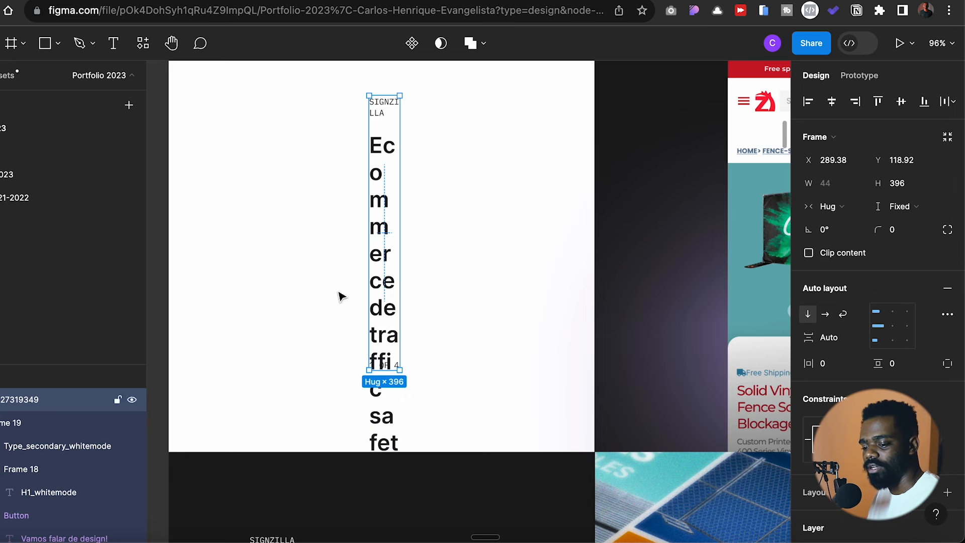
pyautogui.moveTo(402, 288); pyautogui.dragTo(575, 260)
pyautogui.click(304, 319)
pyautogui.click(446, 231)
pyautogui.moveTo(502, 214); pyautogui.dragTo(358, 222)
pyautogui.moveTo(453, 222); pyautogui.dragTo(459, 262)
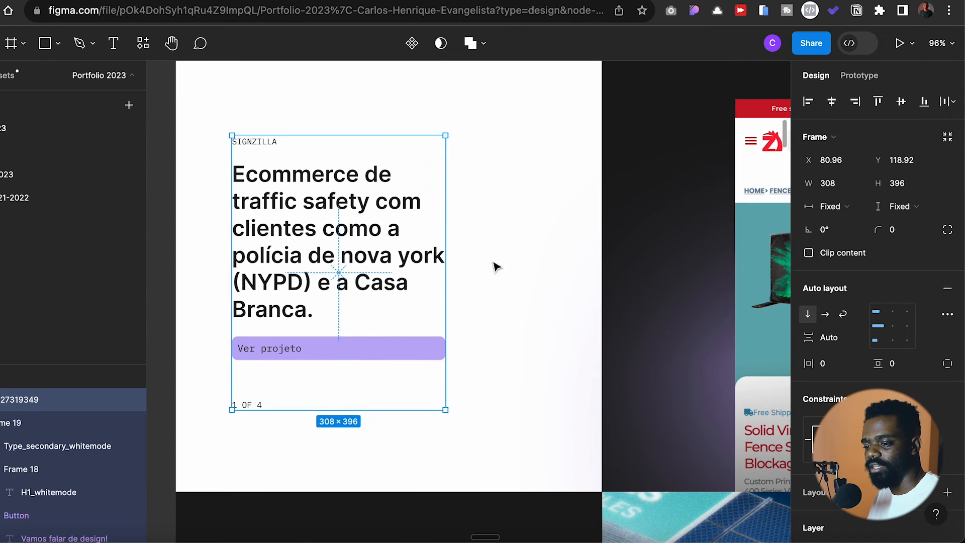
pyautogui.moveTo(451, 309); pyautogui.dragTo(508, 259)
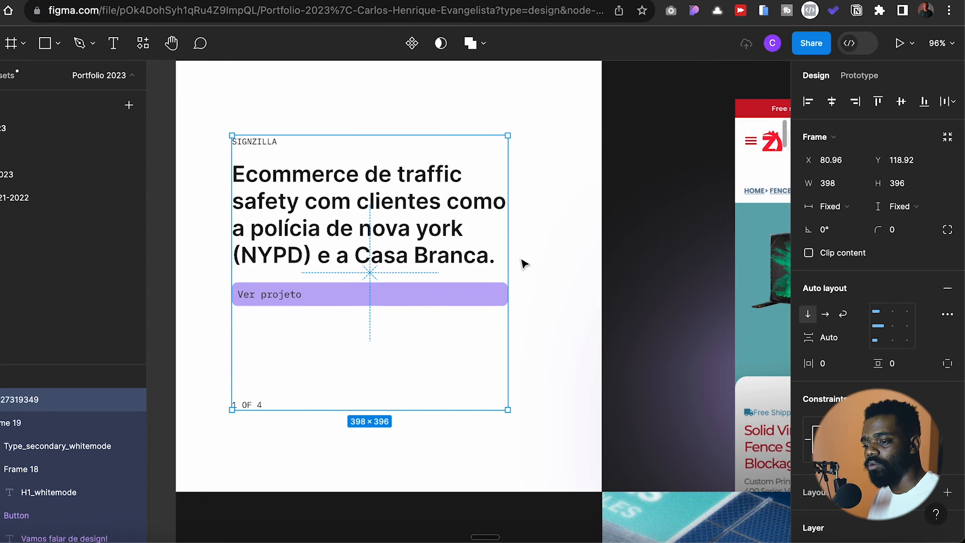
# - Wrap the "Ver projeto" button in its own auto layout frame
pyautogui.click(480, 307)
pyautogui.click(473, 298)
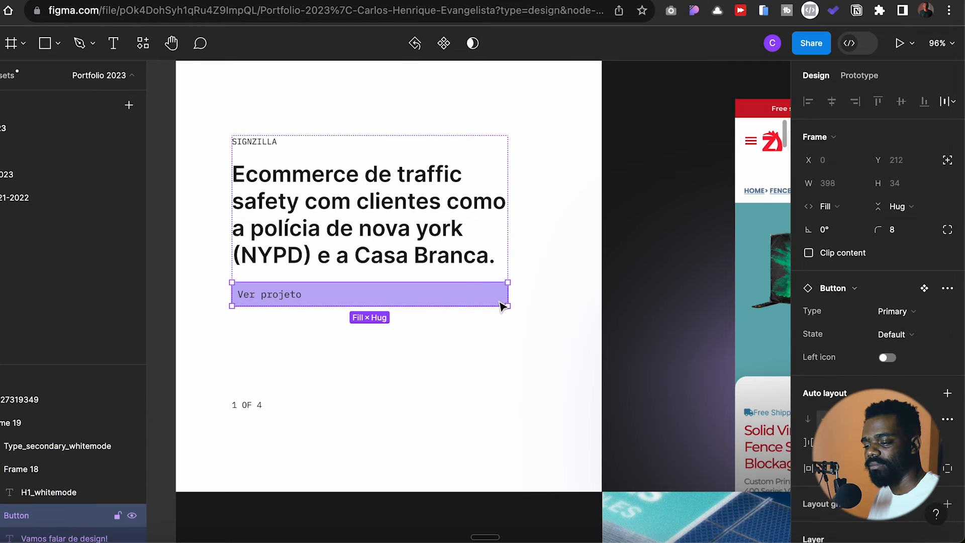
pyautogui.press('Escape')
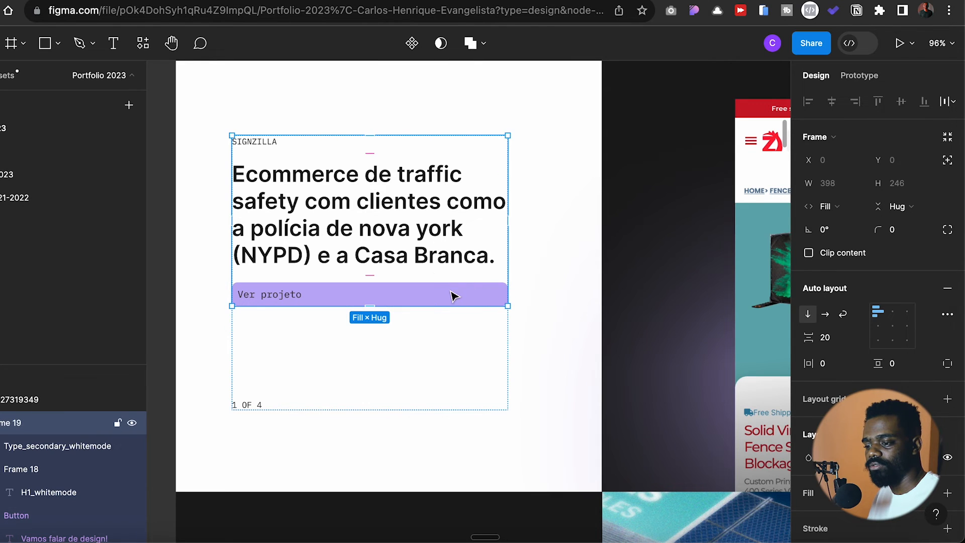
pyautogui.click(452, 297)
pyautogui.hotkey('shift', 'a')
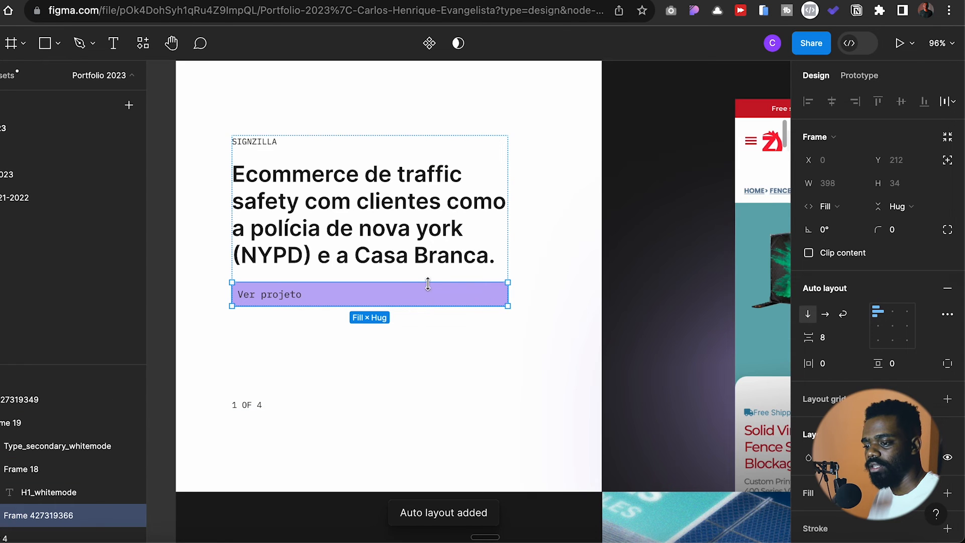
# - Set the wrapped "Ver projeto" button to Hug width and centre its label text
pyautogui.click(467, 302)
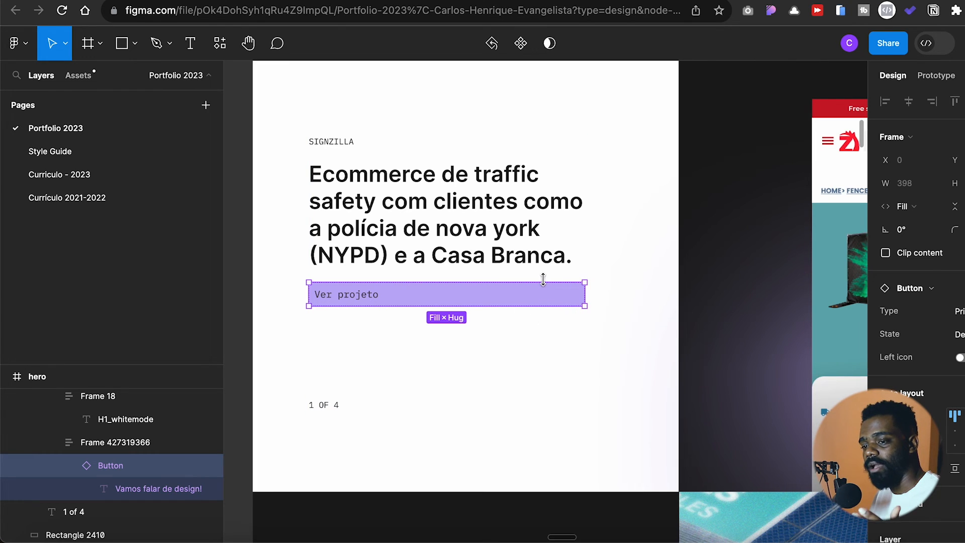
pyautogui.doubleClick(586, 292)
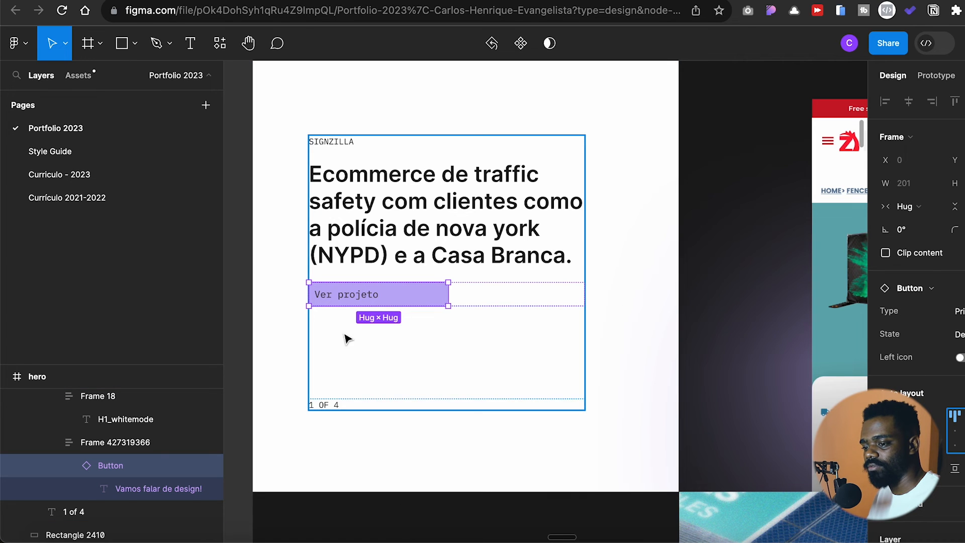
pyautogui.doubleClick(365, 300)
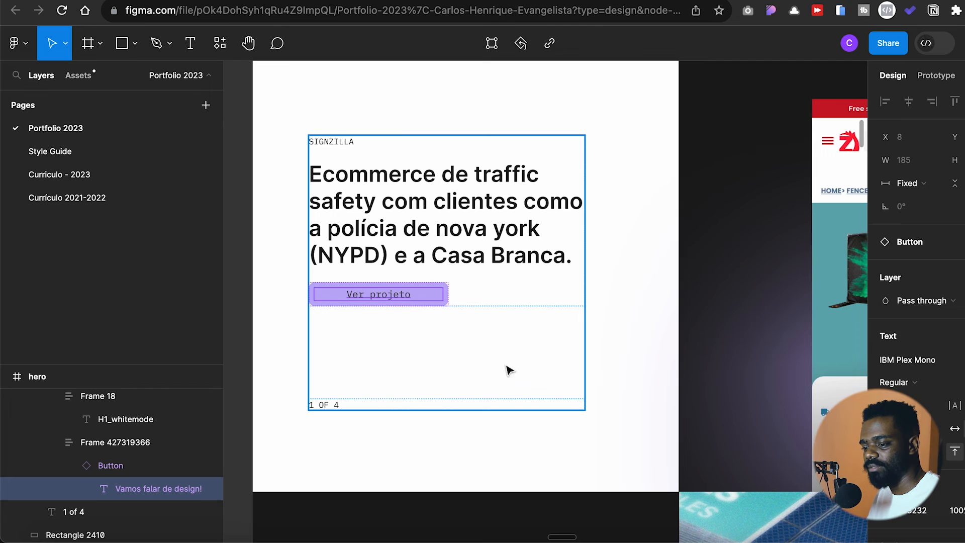
# - Compare the width sizing of the button's wrapper frame with that of the button inside it, checking the available sizing options
pyautogui.click(496, 302)
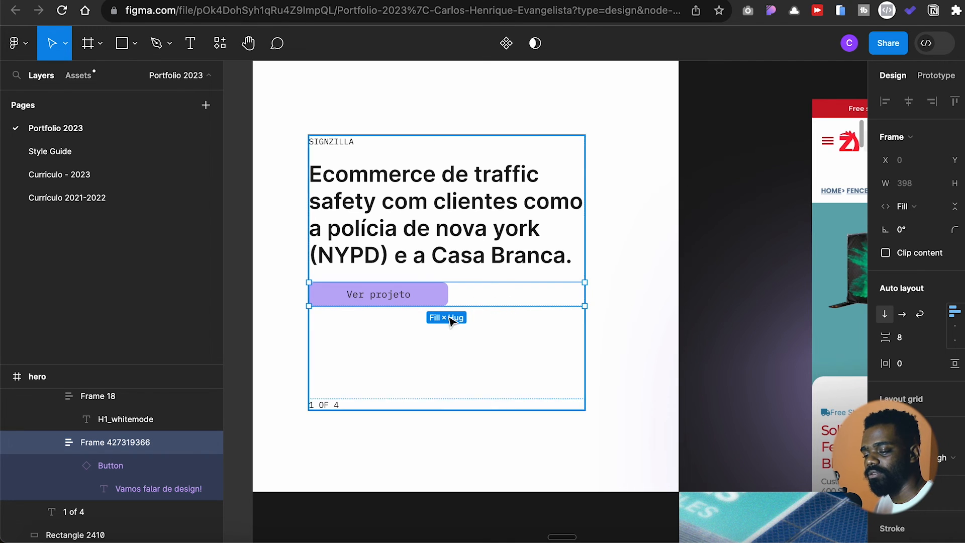
pyautogui.click(442, 302)
pyautogui.click(485, 304)
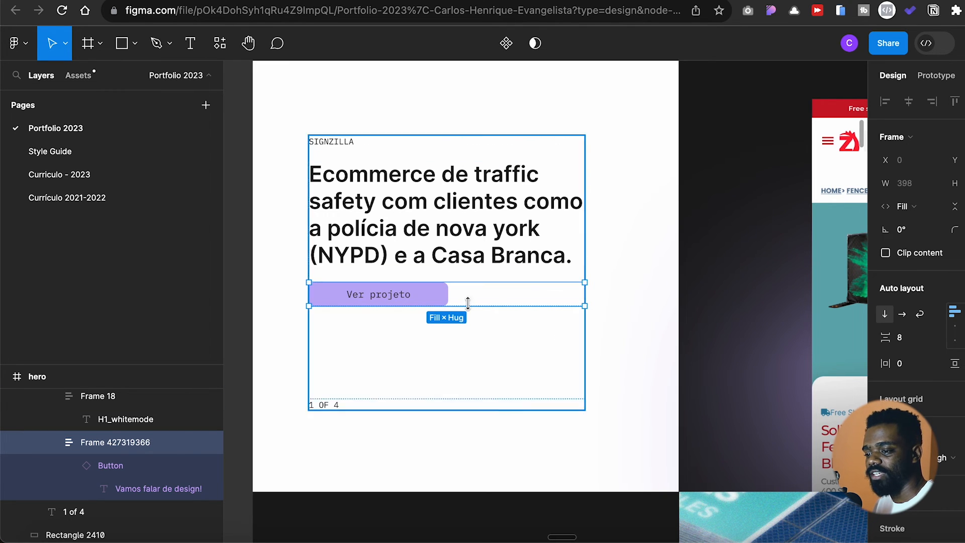
pyautogui.press('Return')
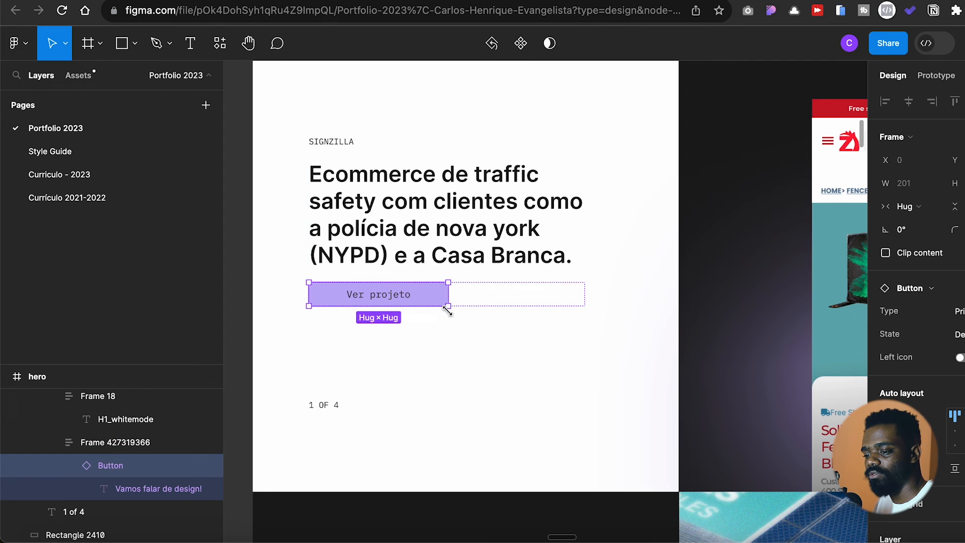
pyautogui.click(908, 206)
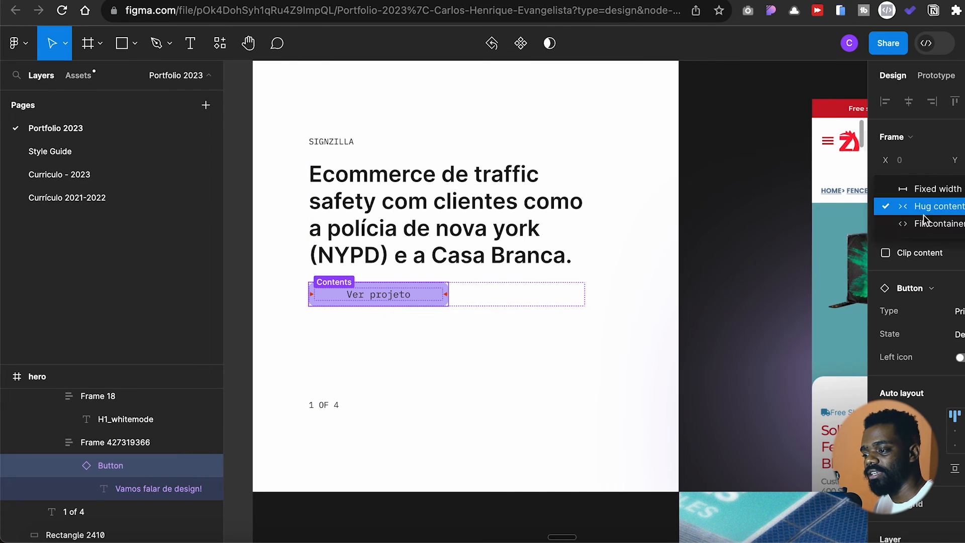
pyautogui.click(479, 299)
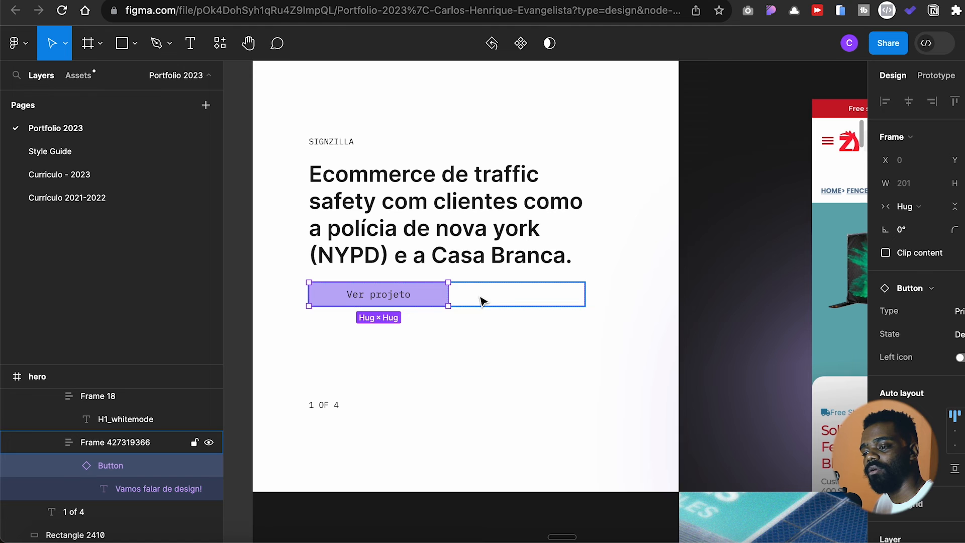
# - Toggle the "Ver projeto" button's width to Fill container and back to Hug contents, and clear the selection
pyautogui.scroll(5, 449, 290)
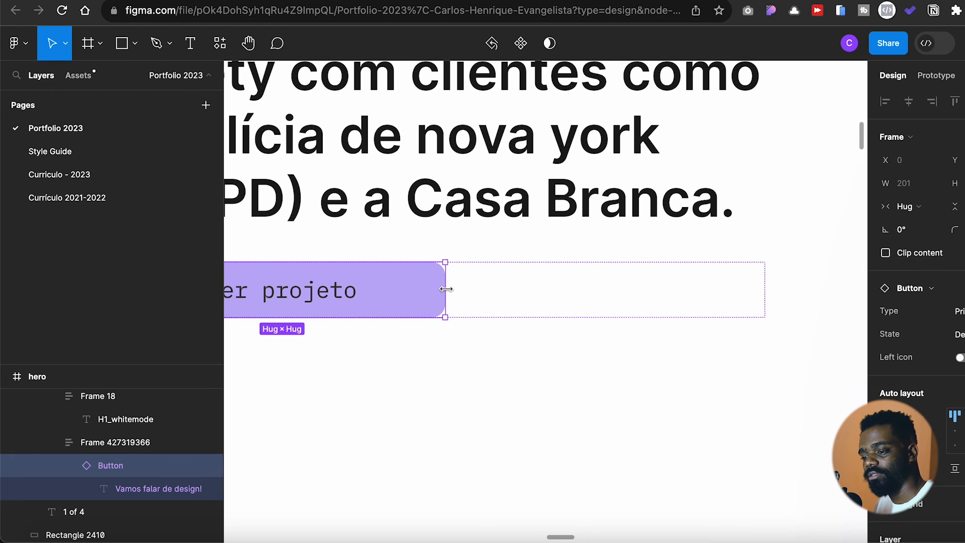
pyautogui.doubleClick(446, 291)
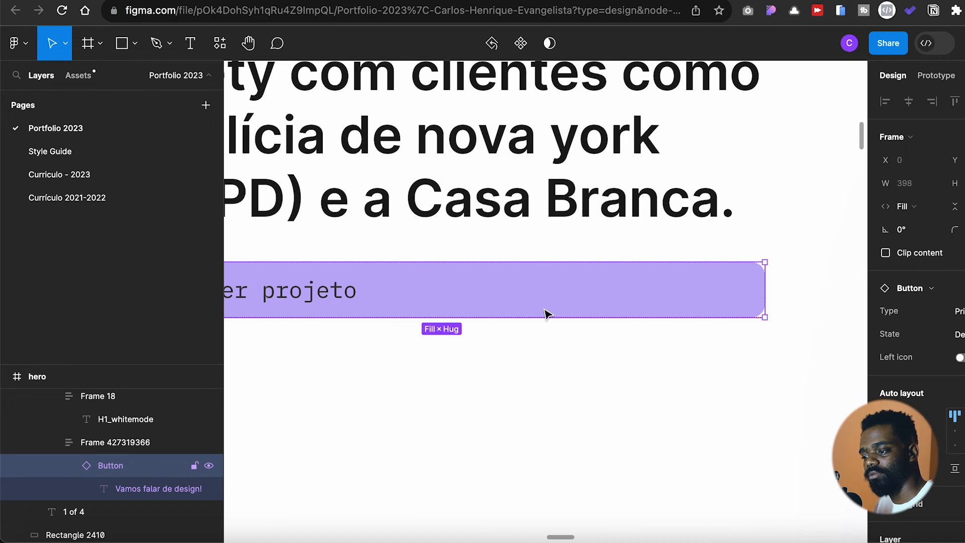
pyautogui.scroll(-4, 541, 312)
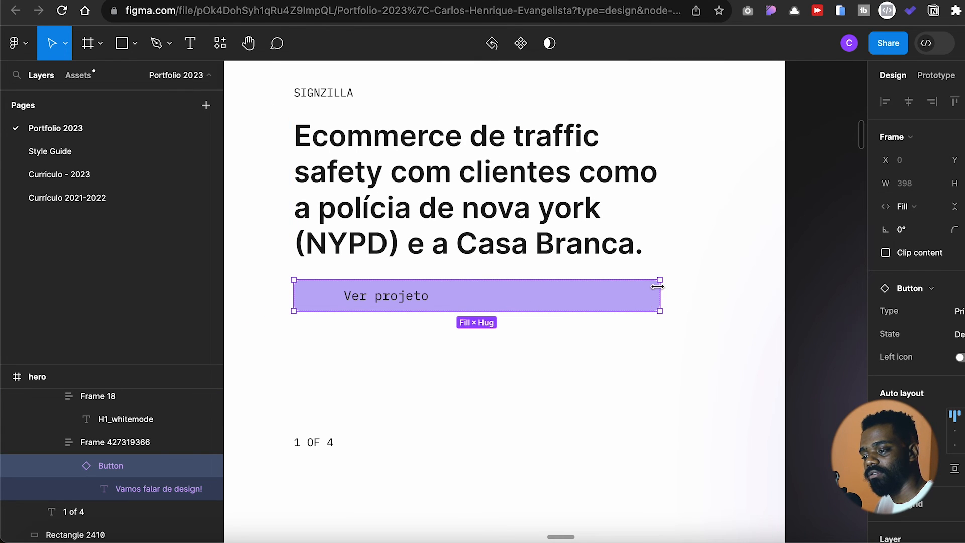
pyautogui.scroll(4, 659, 295)
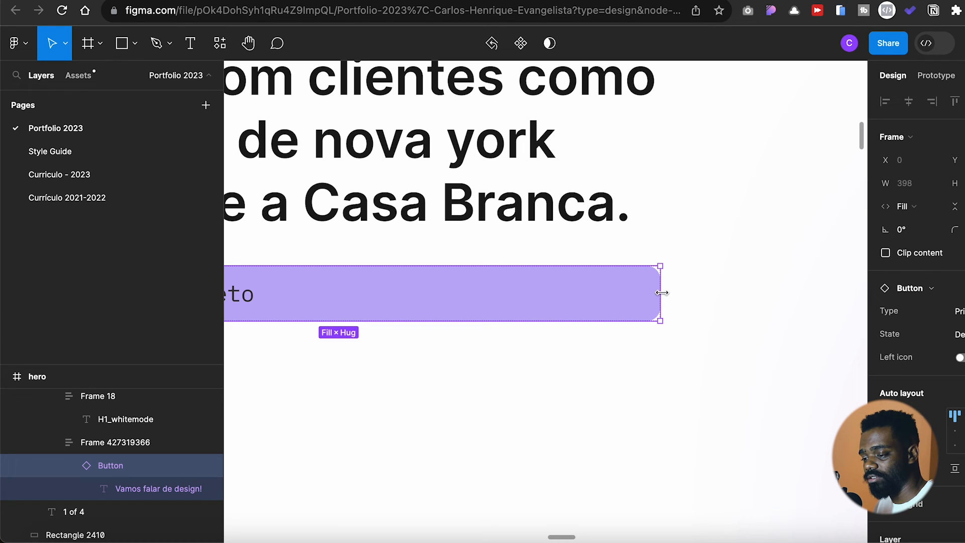
pyautogui.doubleClick(662, 300)
pyautogui.scroll(-5, 573, 310)
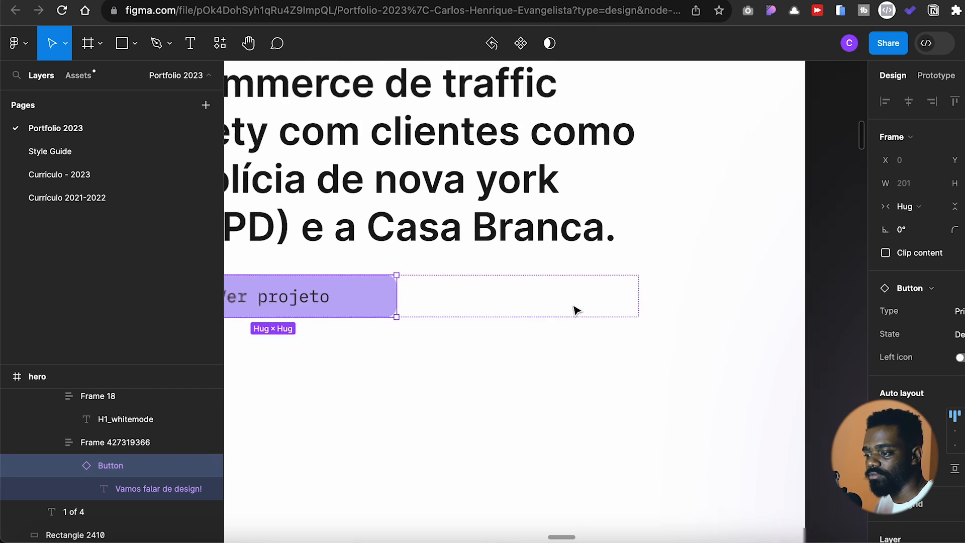
pyautogui.hscroll(4, 595, 300)
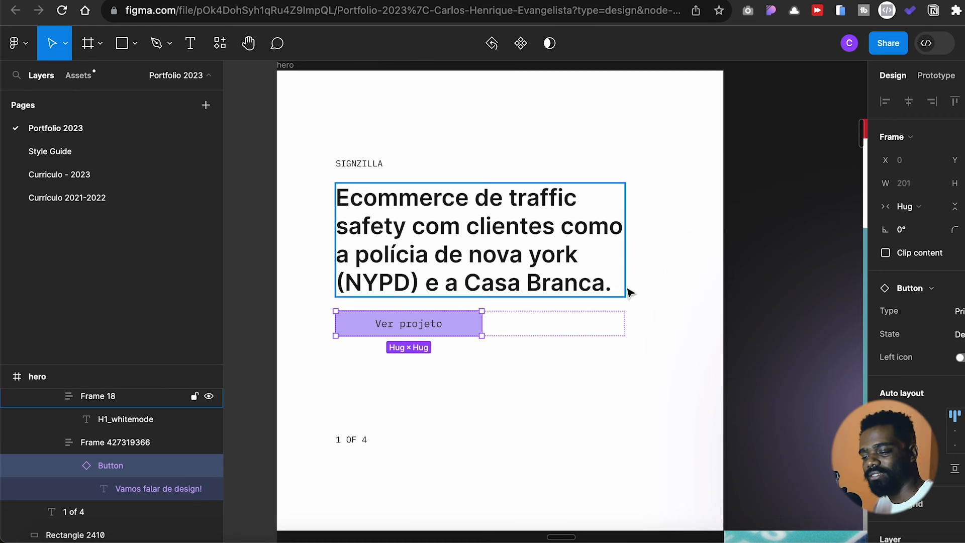
pyautogui.click(650, 421)
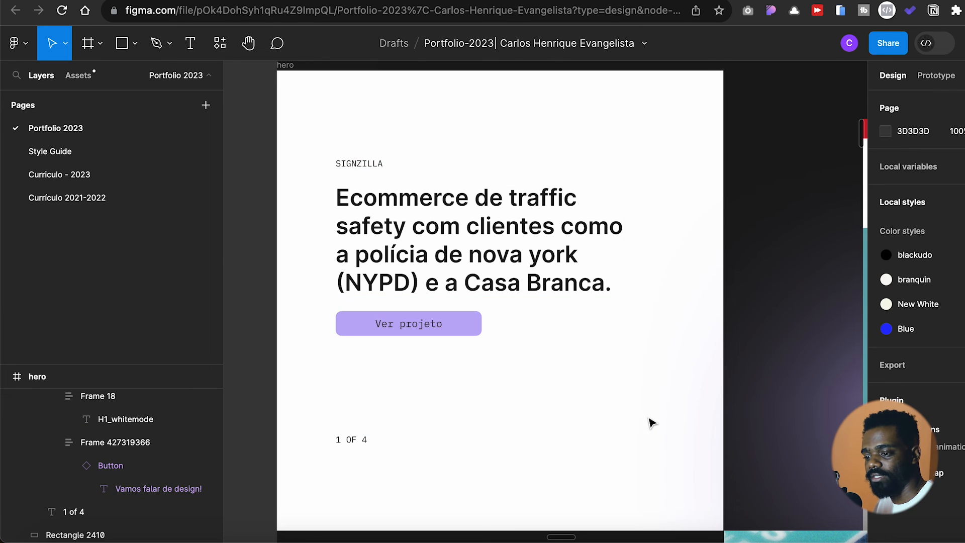